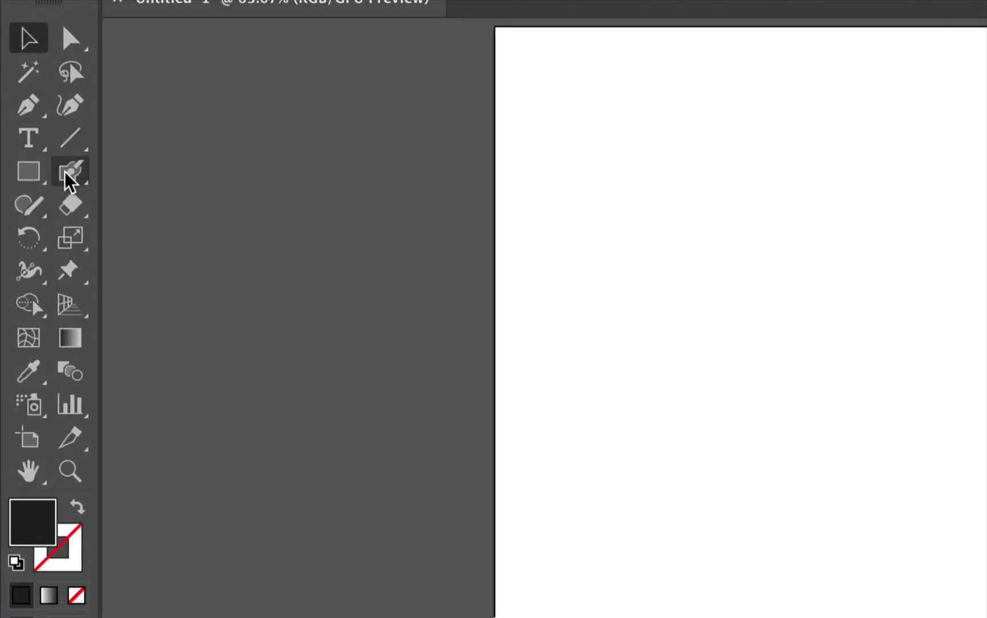
Step: Switch to the Blob Brush and inspect its Size options, leaving size Fixed at 10 pt
left_click(29, 138)
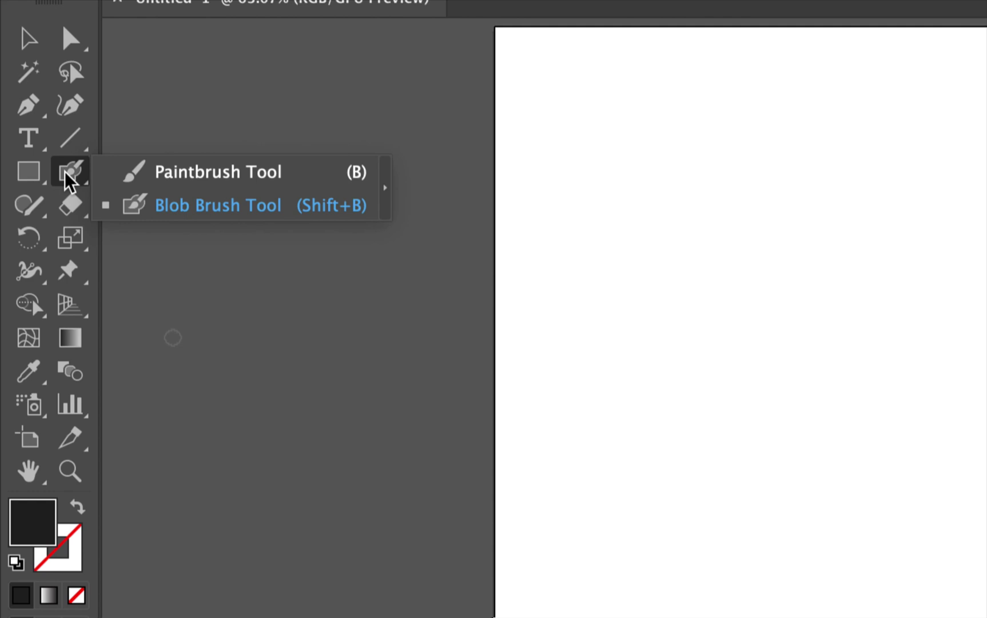
left_click(200, 208)
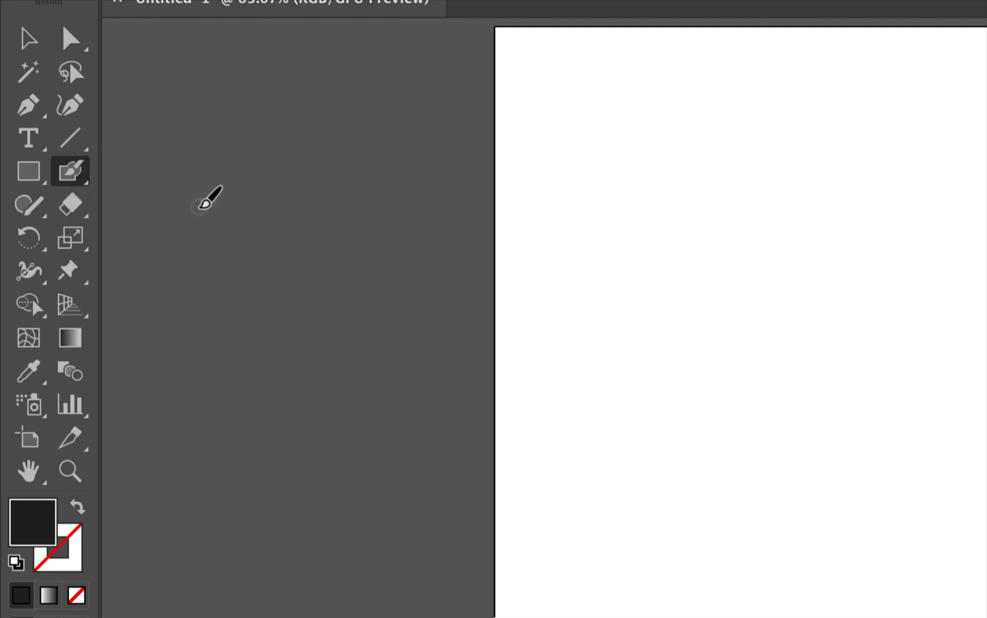
double_click(75, 180)
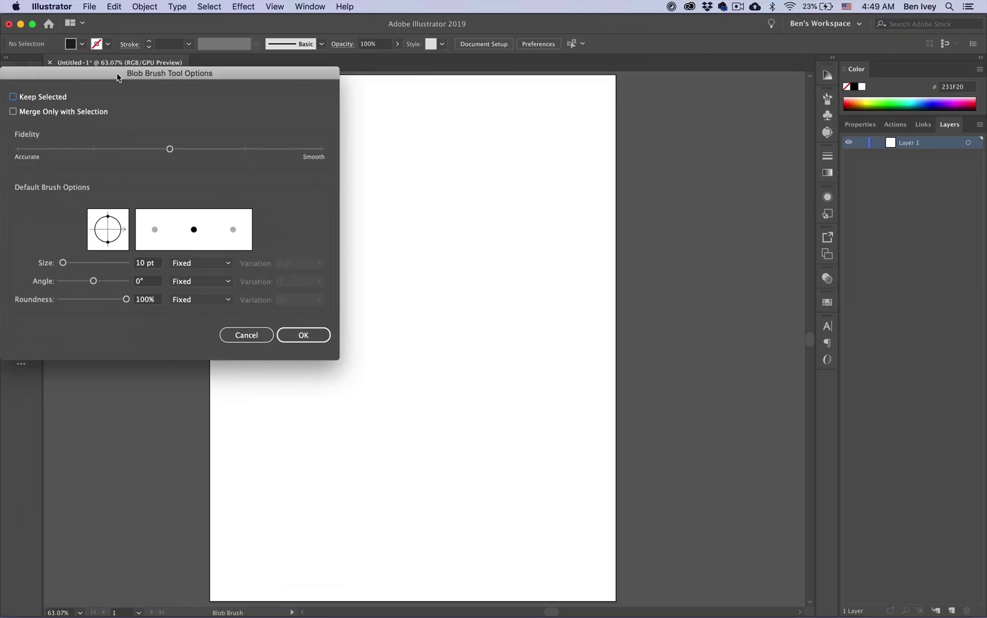
mouse_move(217, 88)
left_mouse_down()
mouse_move(233, 111)
mouse_move(432, 111)
mouse_move(490, 137)
left_mouse_up()
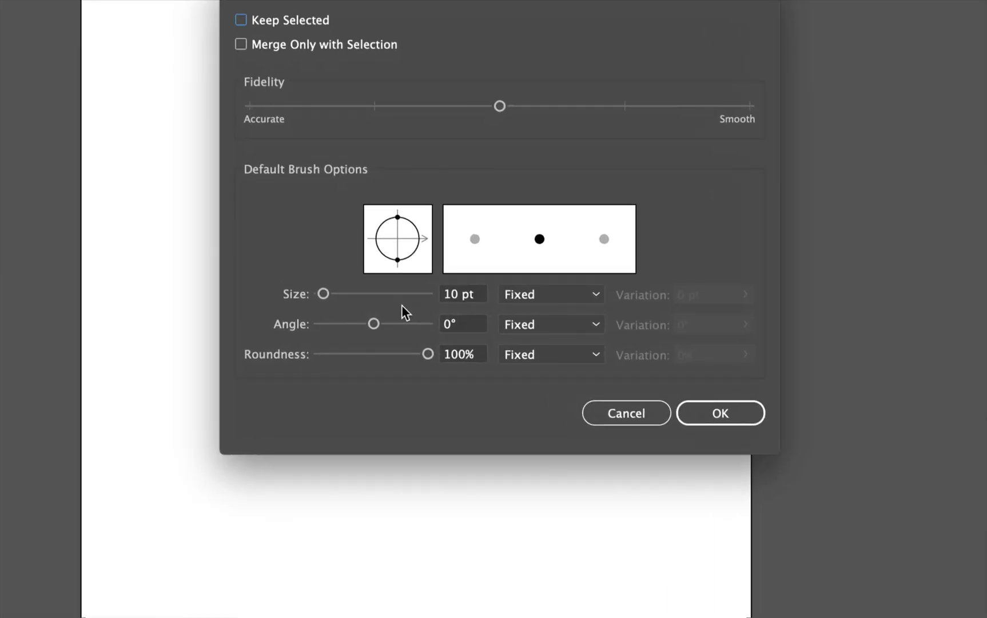
left_click(547, 297)
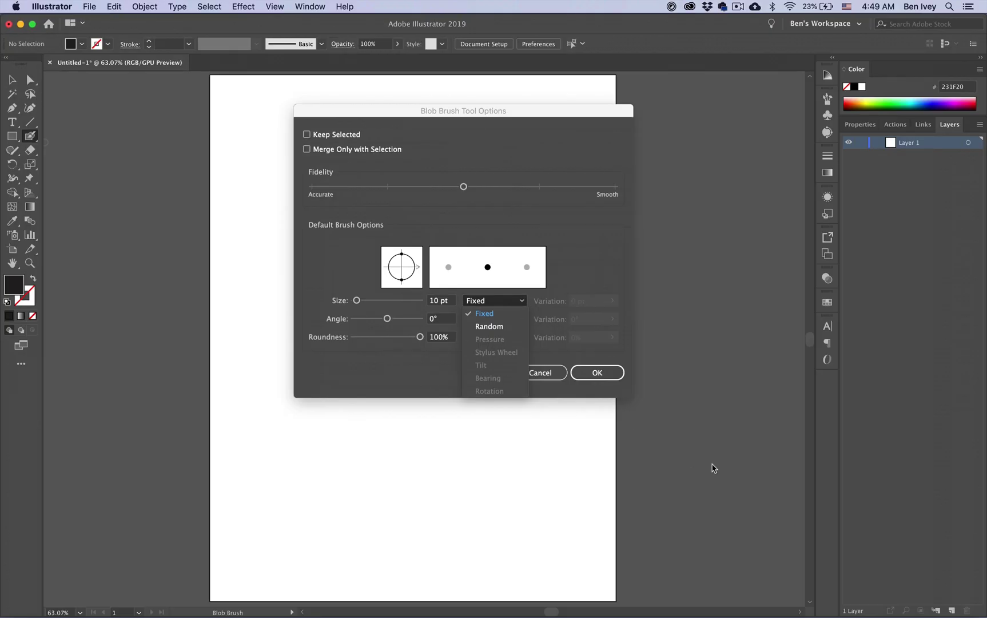
left_click(552, 376)
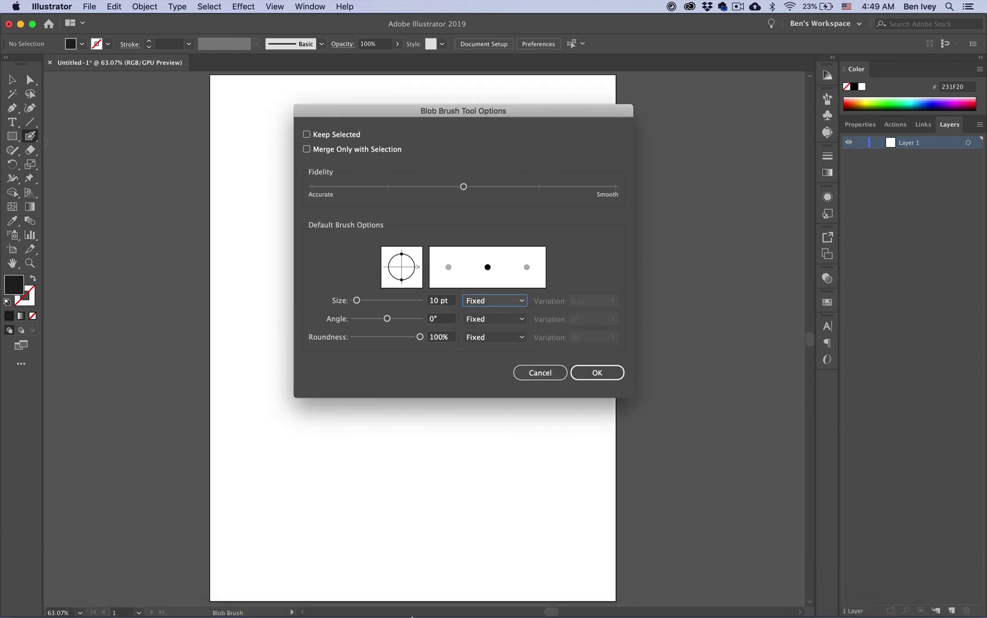
left_click(540, 373)
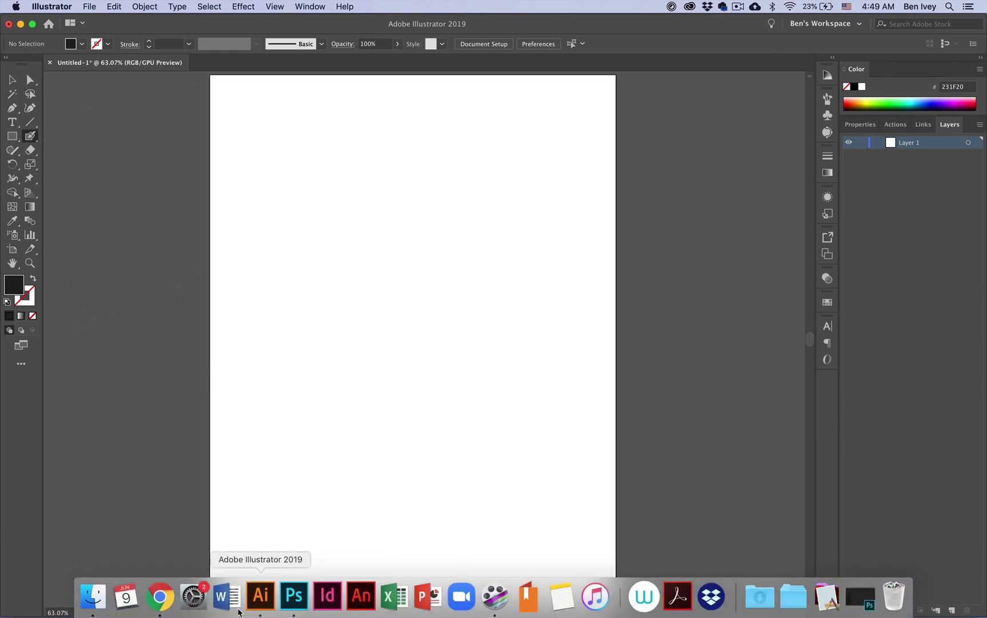
left_click(163, 600)
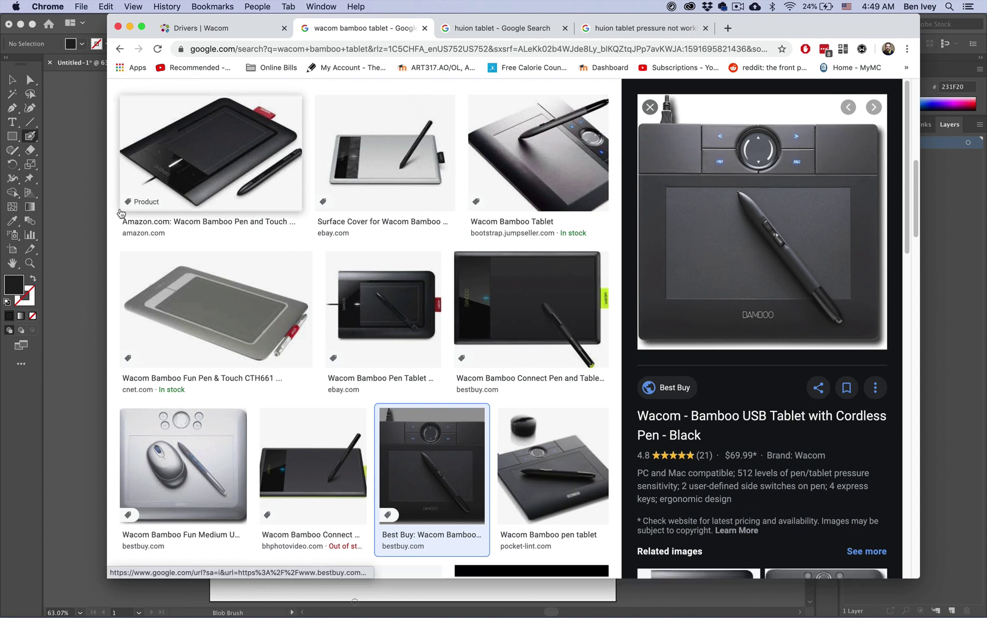
left_click(87, 212)
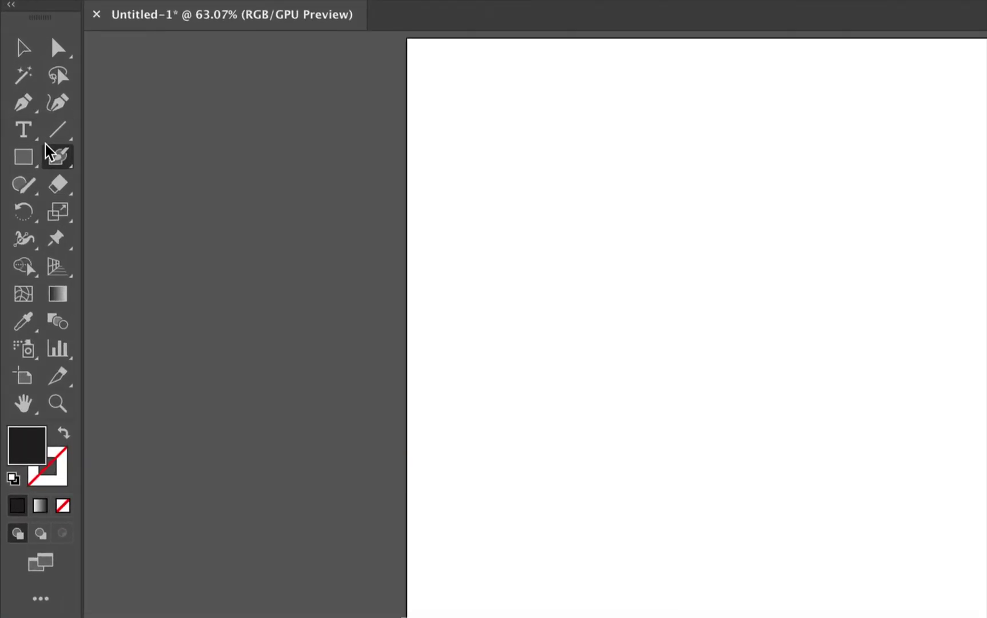
Step: Leave the Blob Brush settings unchanged and paint six freehand black strokes across the page
double_click(30, 136)
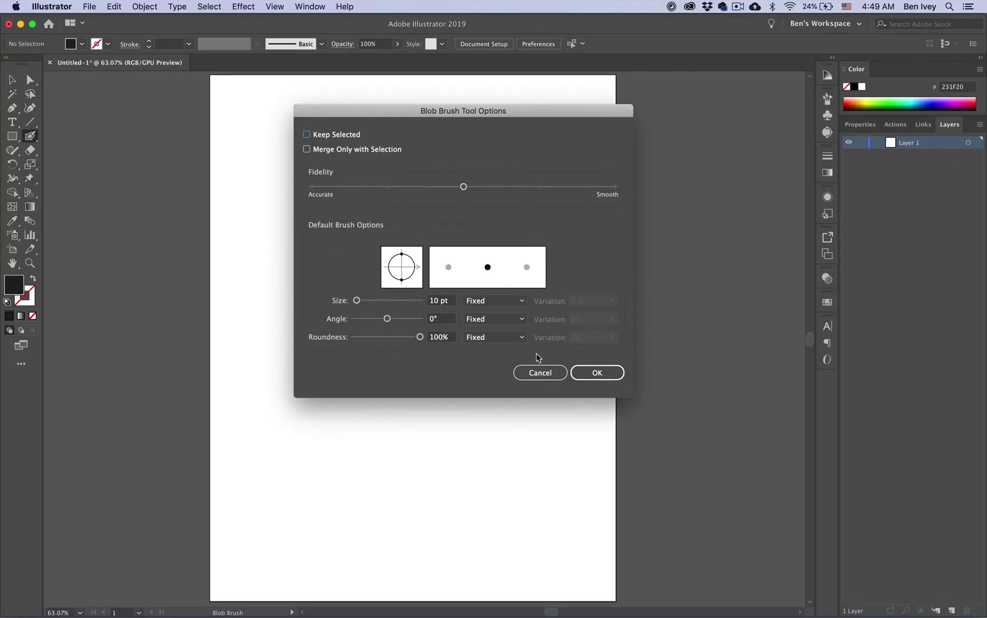
left_click(544, 373)
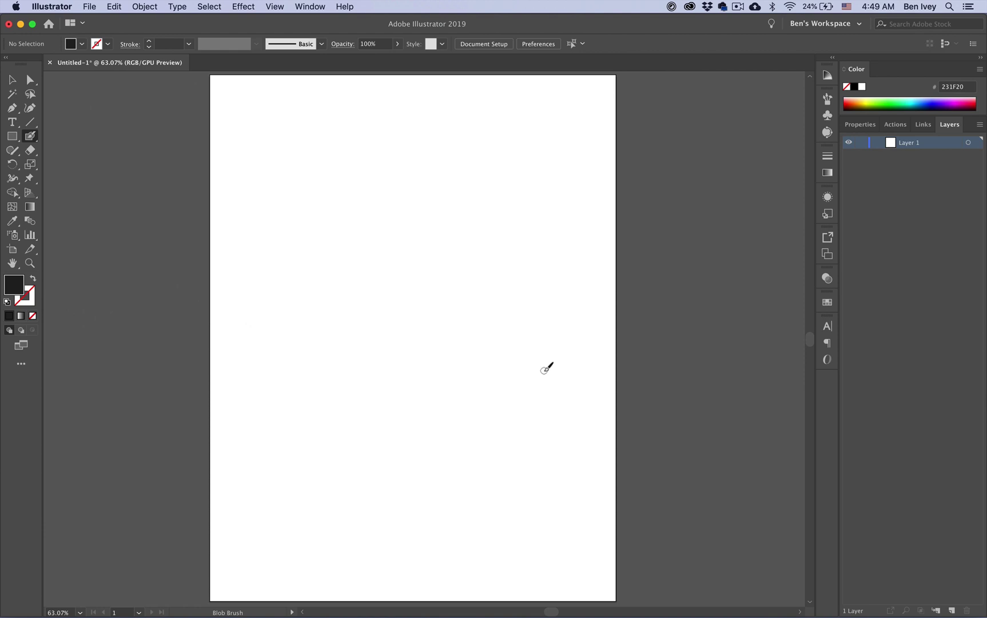
mouse_move(273, 231)
left_mouse_down()
mouse_move(364, 308)
mouse_move(488, 200)
mouse_move(484, 212)
left_mouse_up()
mouse_move(364, 234)
left_mouse_down()
mouse_move(433, 173)
mouse_move(517, 183)
left_mouse_up()
left_click_drag(545, 258, 533, 366)
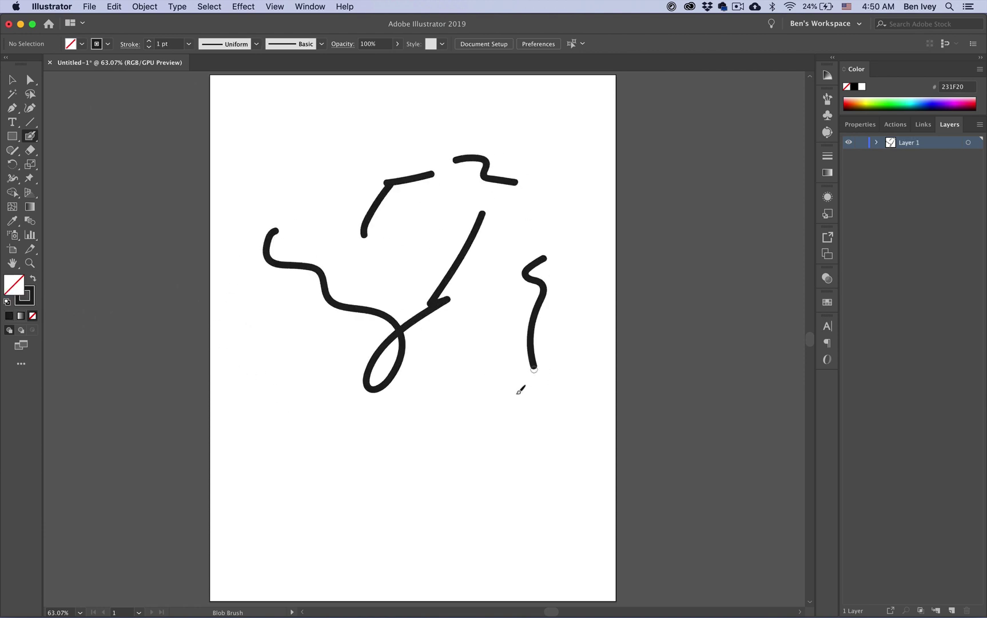
left_click_drag(523, 233, 473, 305)
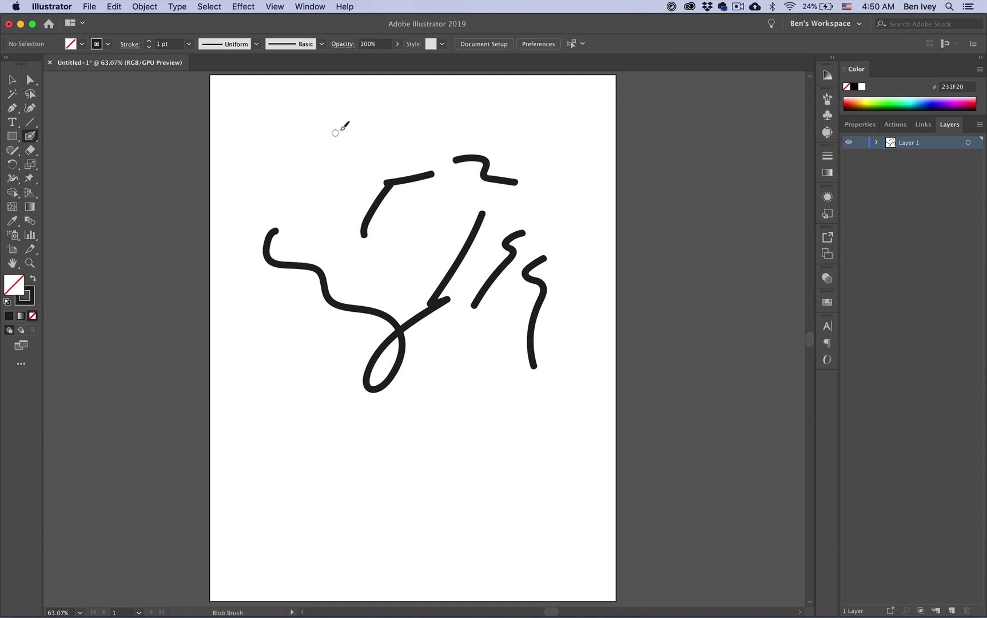
mouse_move(320, 146)
left_mouse_down()
mouse_move(340, 186)
mouse_move(313, 213)
left_mouse_up()
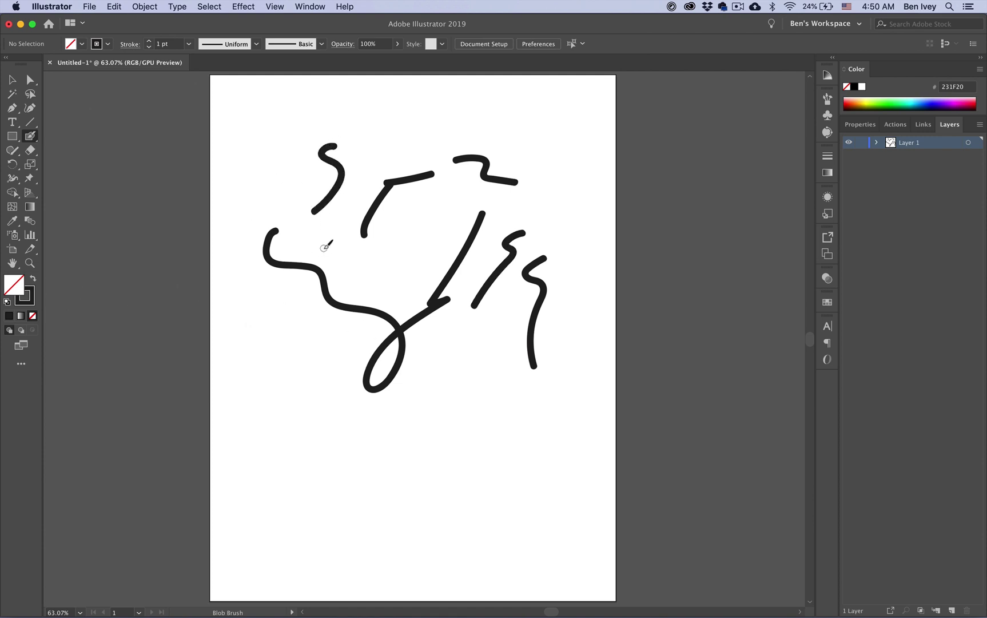
mouse_move(371, 313)
left_mouse_down()
mouse_move(375, 252)
mouse_move(412, 236)
left_mouse_up()
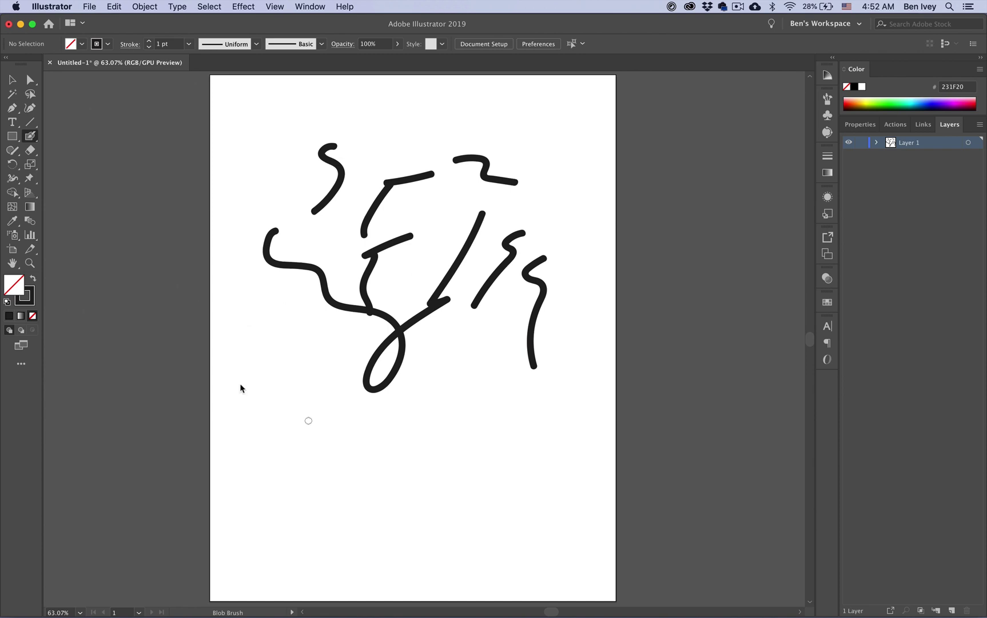
Step: Download the macOS Wacom tablet driver 6.3.39-1 from the Wacom drivers page
left_click(143, 596)
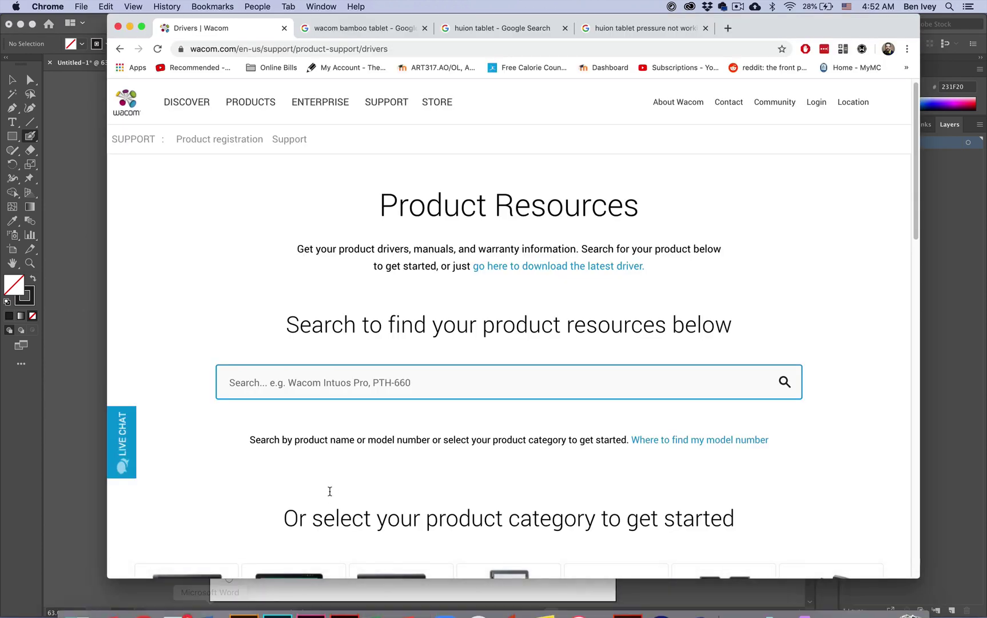
scroll(364, 273, "down", 10)
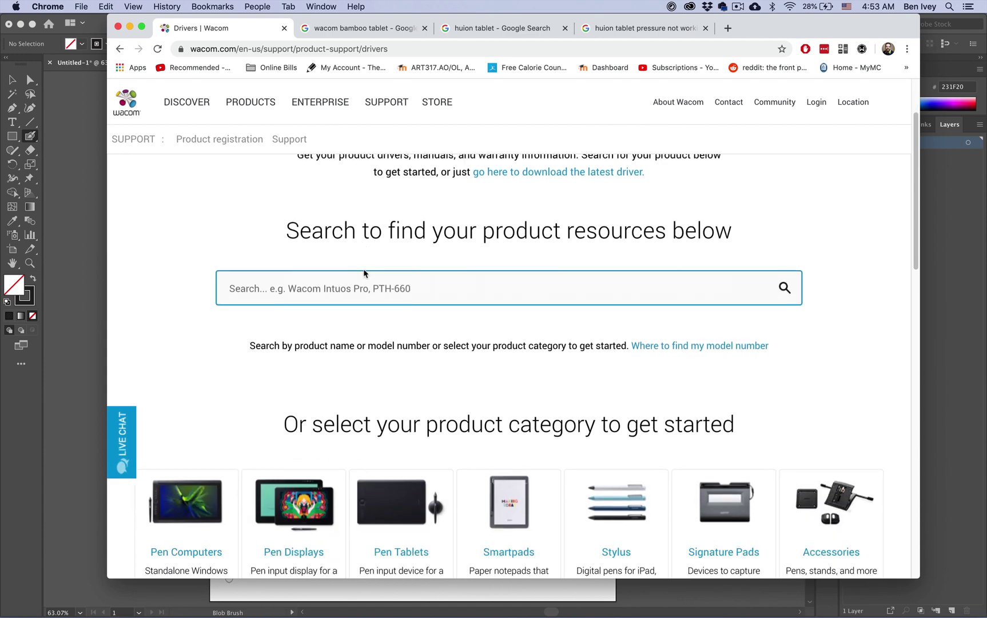
scroll(227, 265, "up", 2)
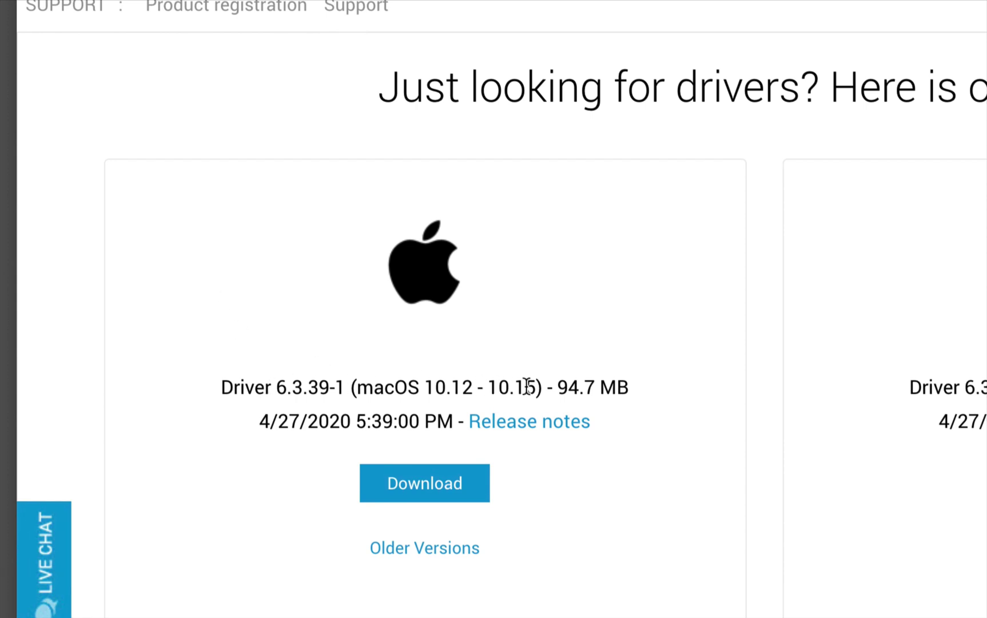
left_click(412, 476)
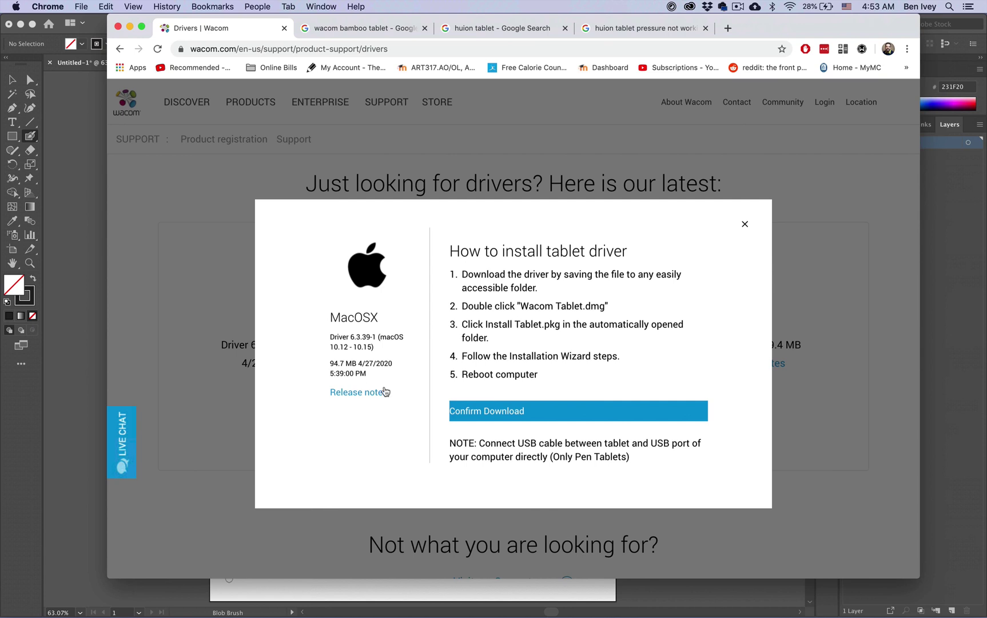
left_click(685, 518)
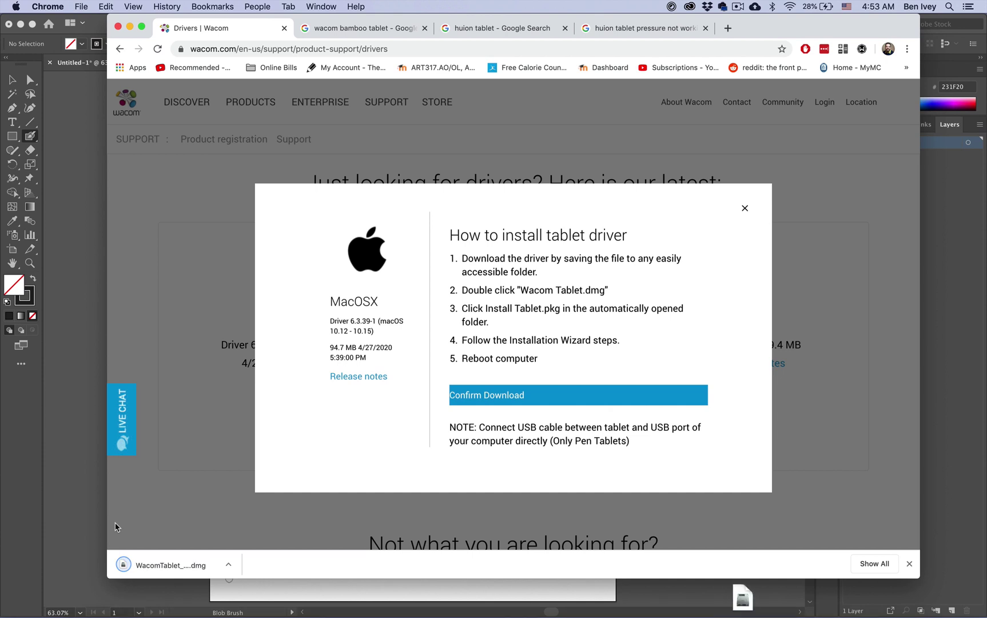
Step: Open the WacomTablet disk image and run Install Wacom Tablet.pkg, quitting at the old-driver warning
left_click(160, 565)
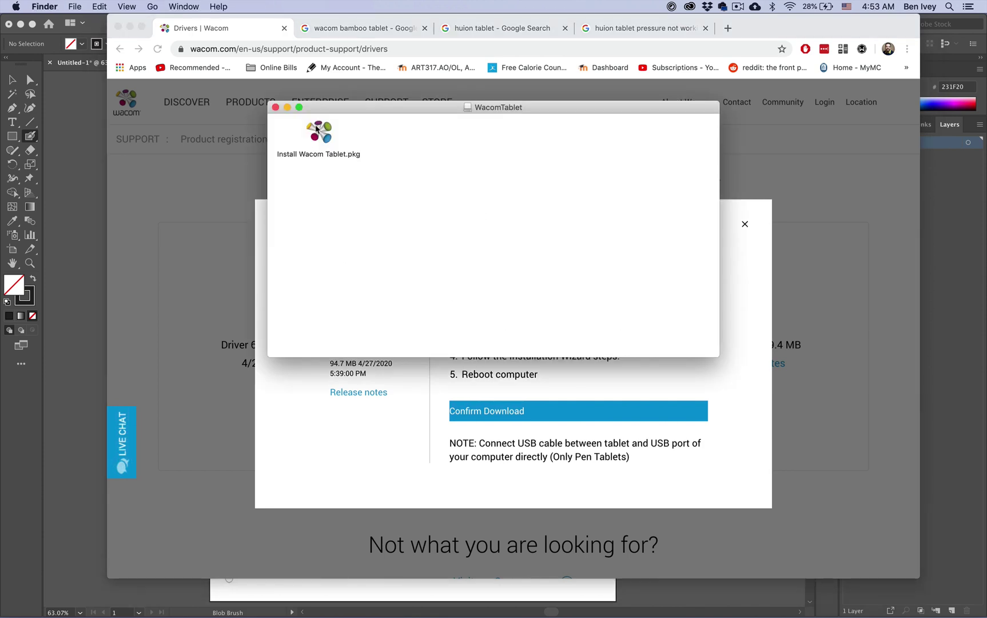
double_click(319, 131)
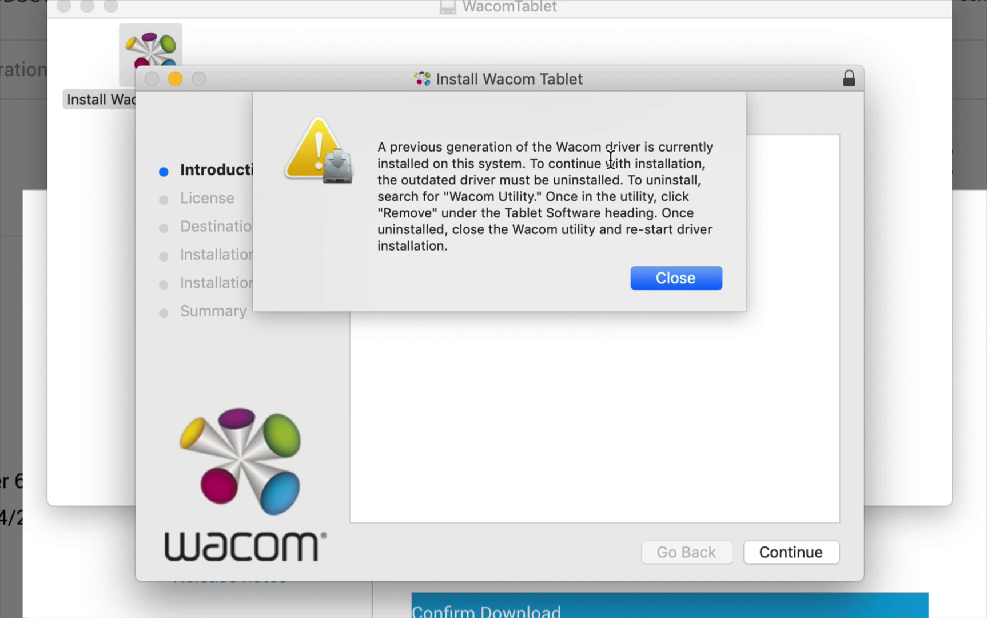
left_click(691, 285)
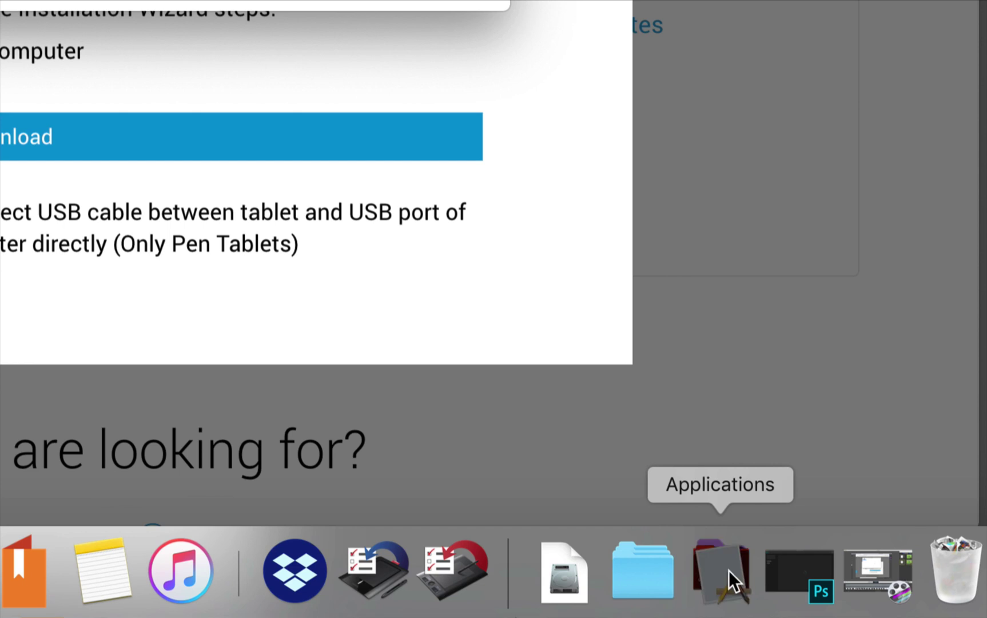
Step: Launch Wacom Utility from its folder in Applications
left_click(729, 569)
scroll(326, 355, "down", 15)
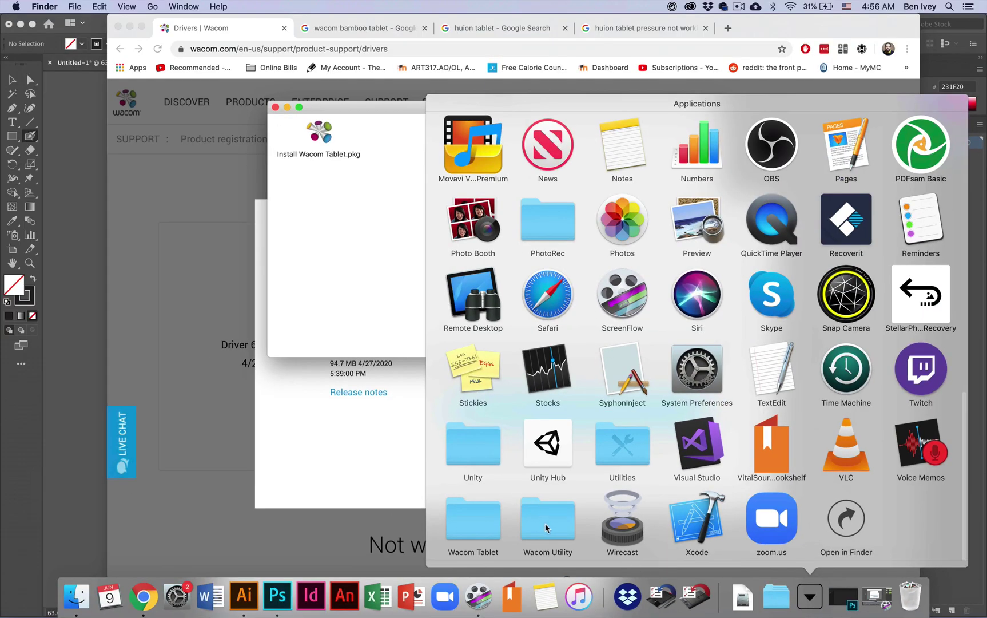
left_click(545, 524)
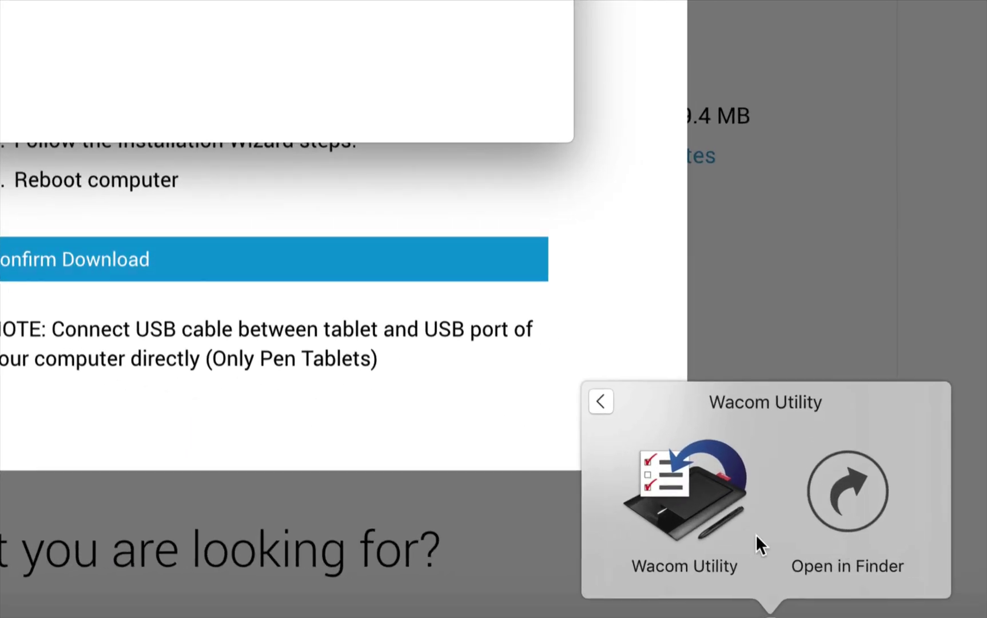
left_click(702, 506)
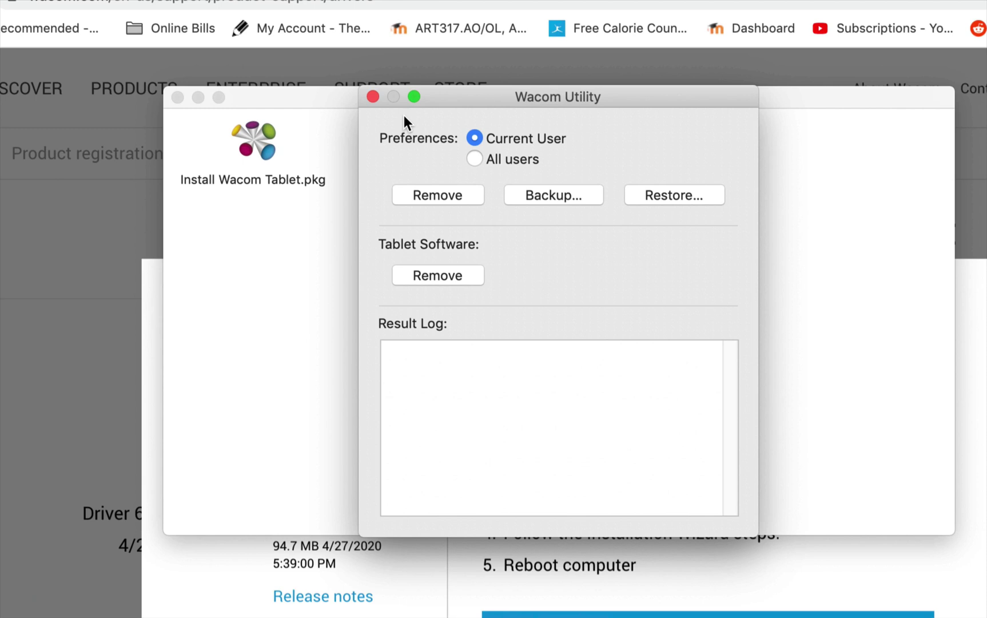
Step: Remove the installed tablet software, authorising with the admin password
left_click(441, 272)
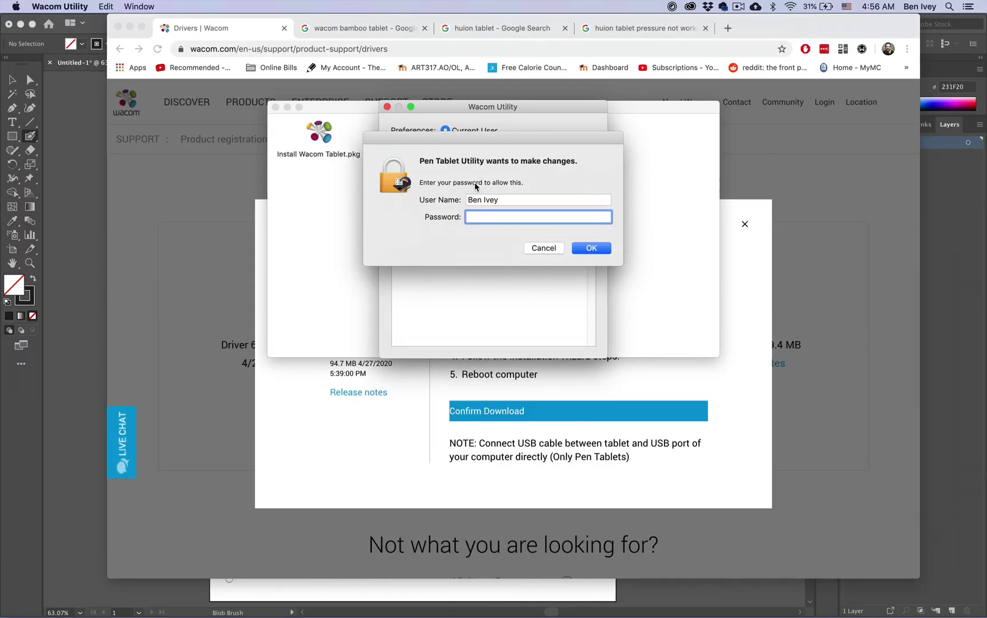
type("********")
key("Return")
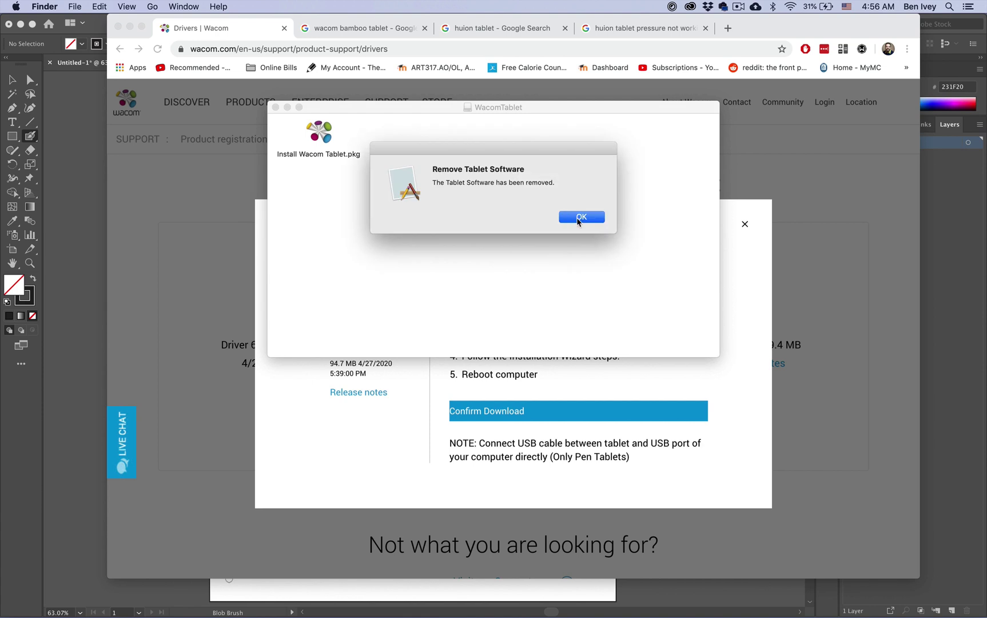
left_click(579, 220)
Step: Install the Wacom tablet driver on Macintosh HD, agreeing to the licence, then restart
left_click(322, 134)
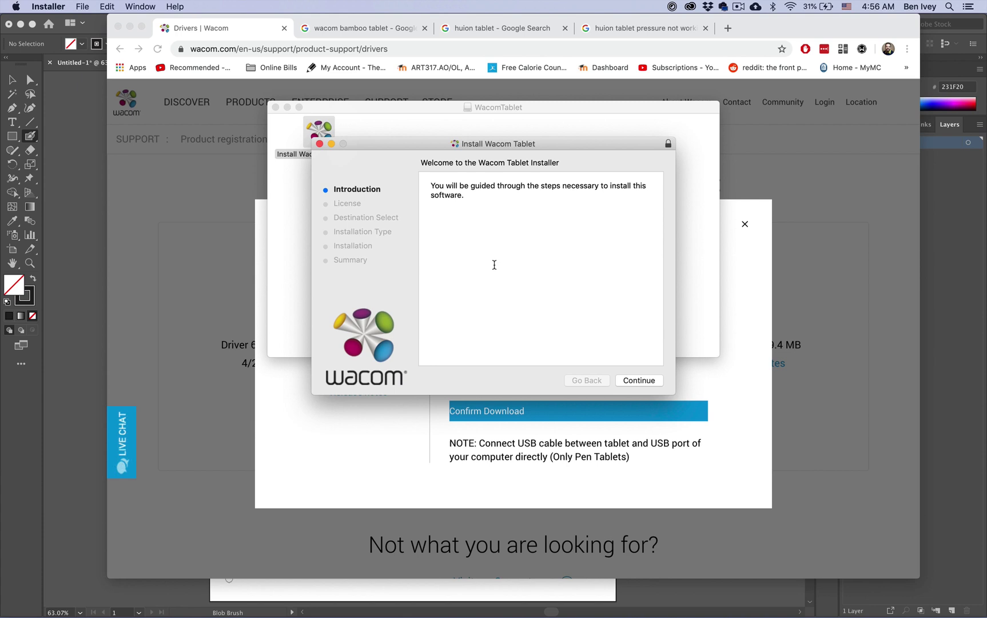
left_click(639, 384)
left_click(639, 385)
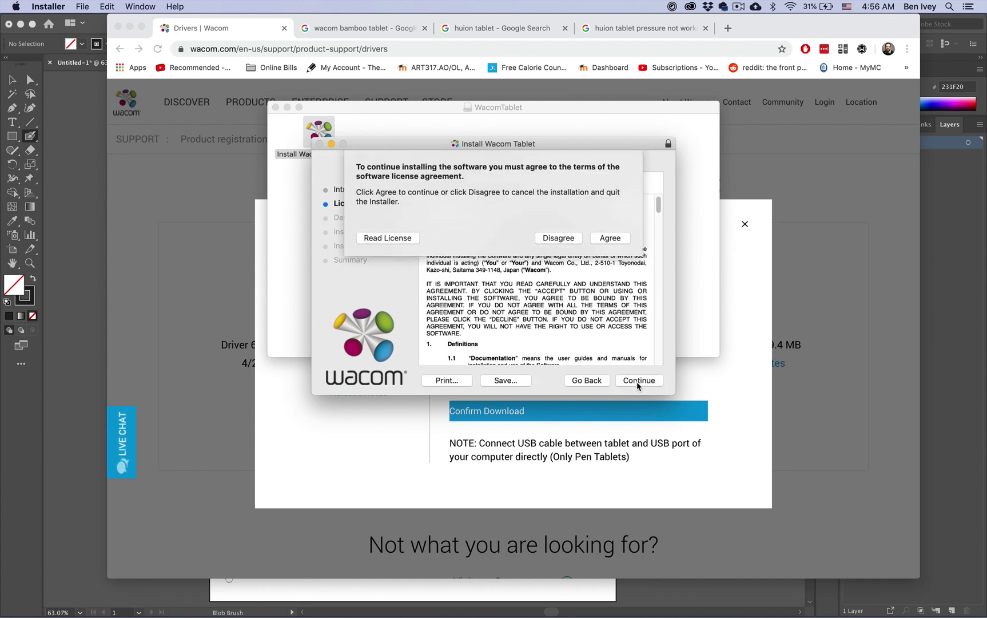
left_click(610, 238)
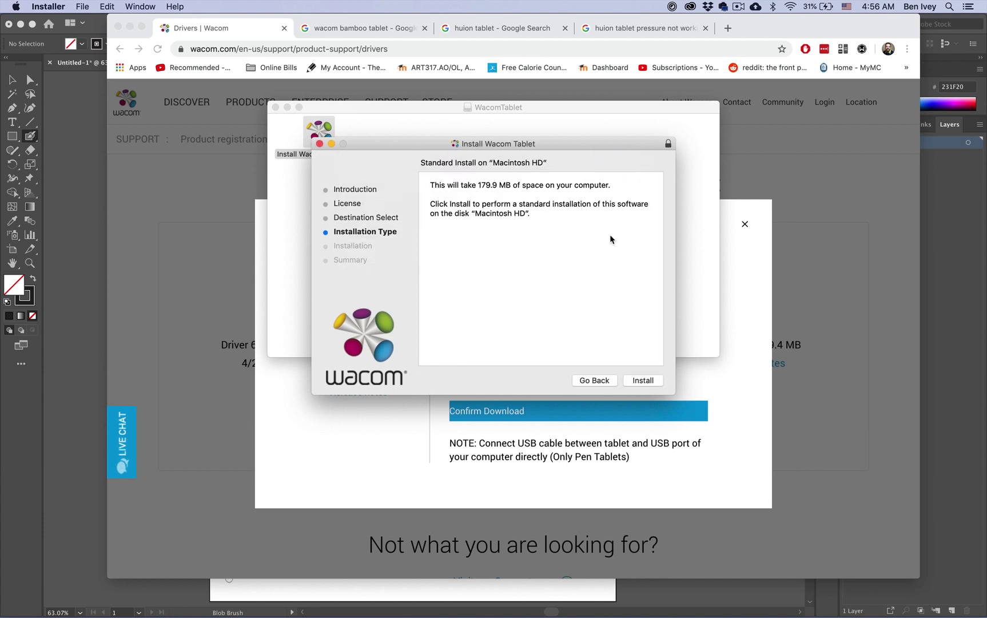
left_click(644, 384)
left_click(554, 210)
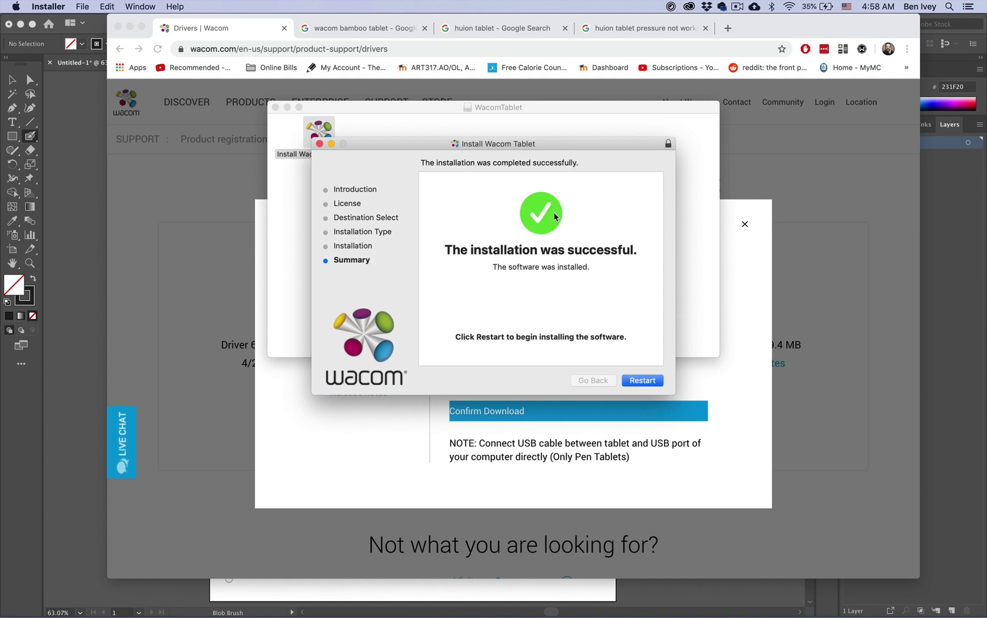
left_click(639, 381)
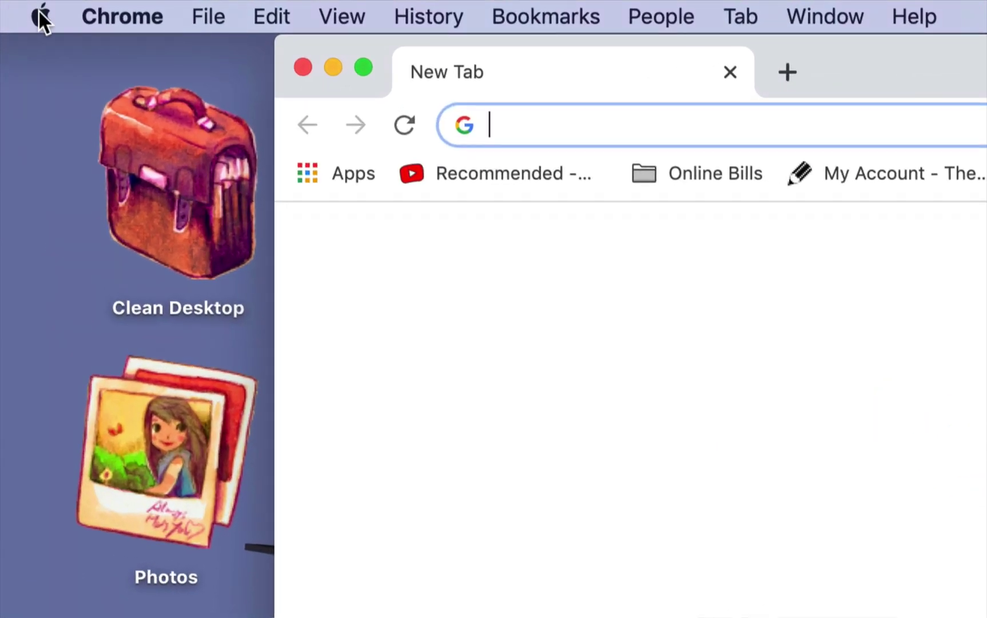
Step: Open the Security & Privacy pane in System Preferences
left_click(14, 6)
left_click(56, 93)
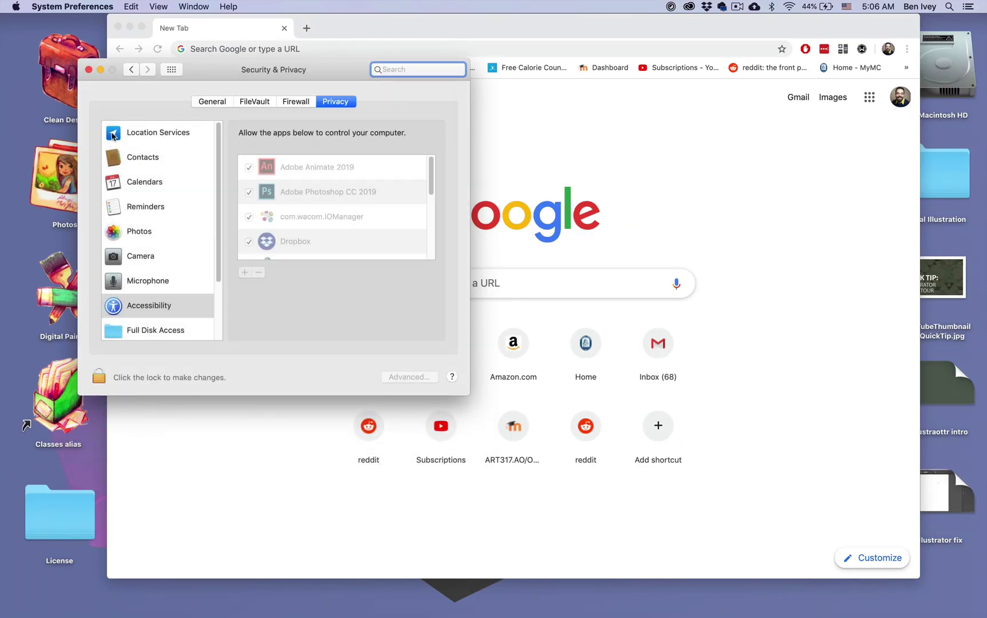
left_click(171, 69)
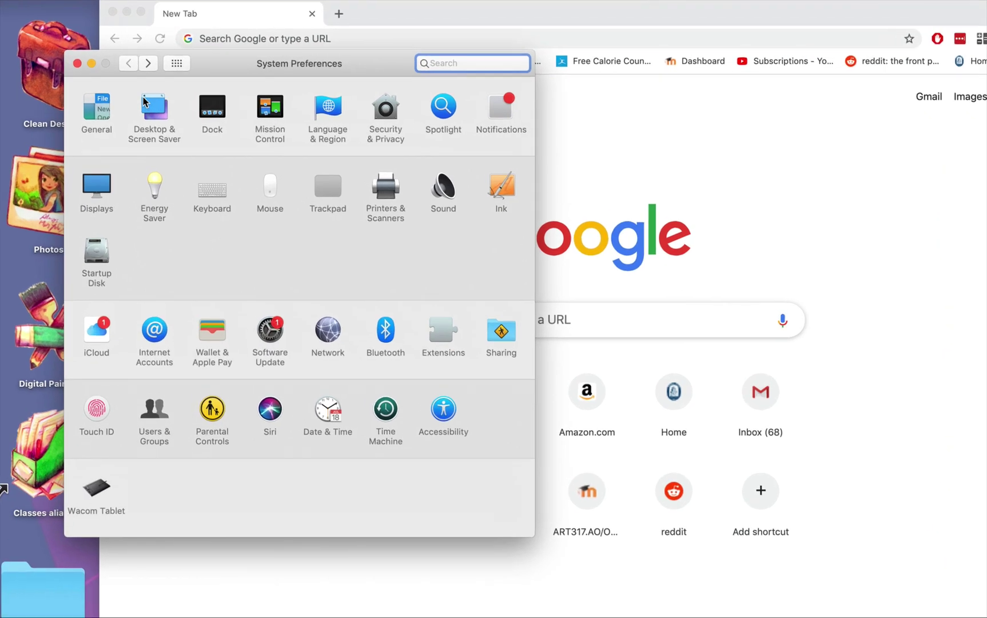
left_click(402, 112)
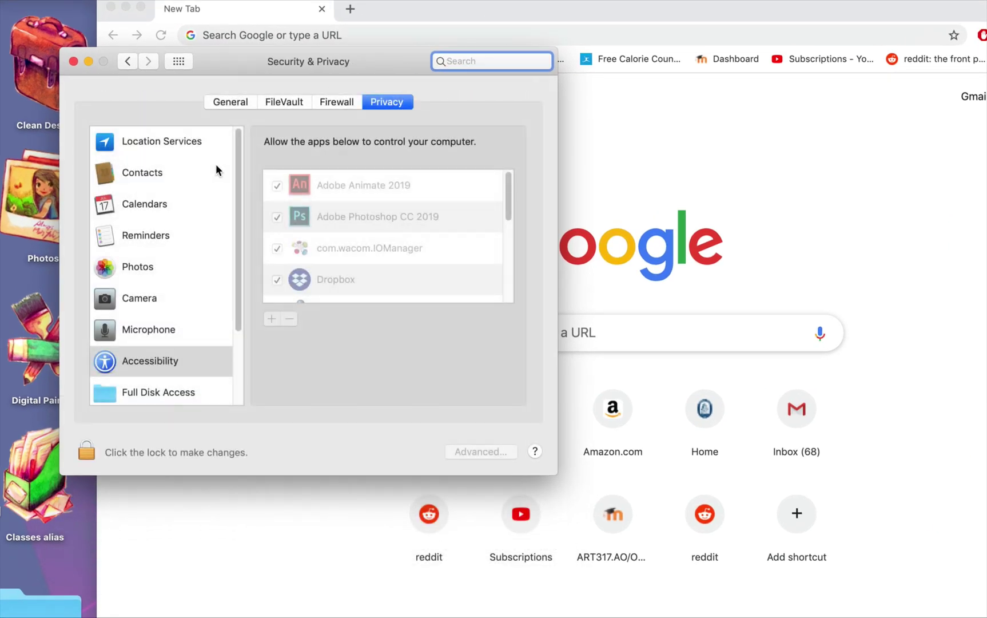
Step: Check the Accessibility and Automation privacy lists for the Wacom driver entries
left_click(142, 366)
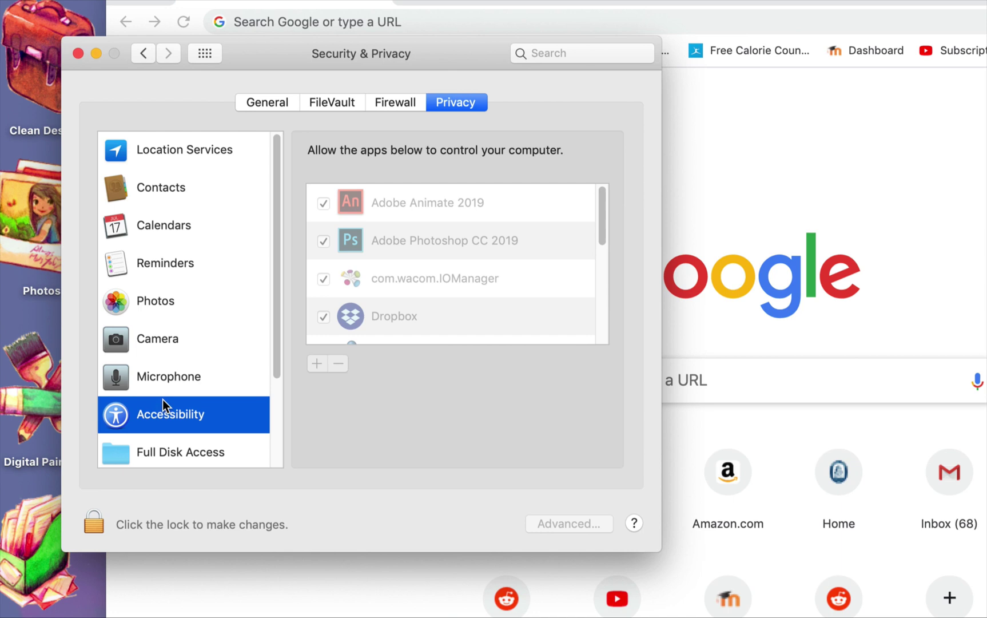
scroll(164, 372, "down", 3)
left_click(165, 382)
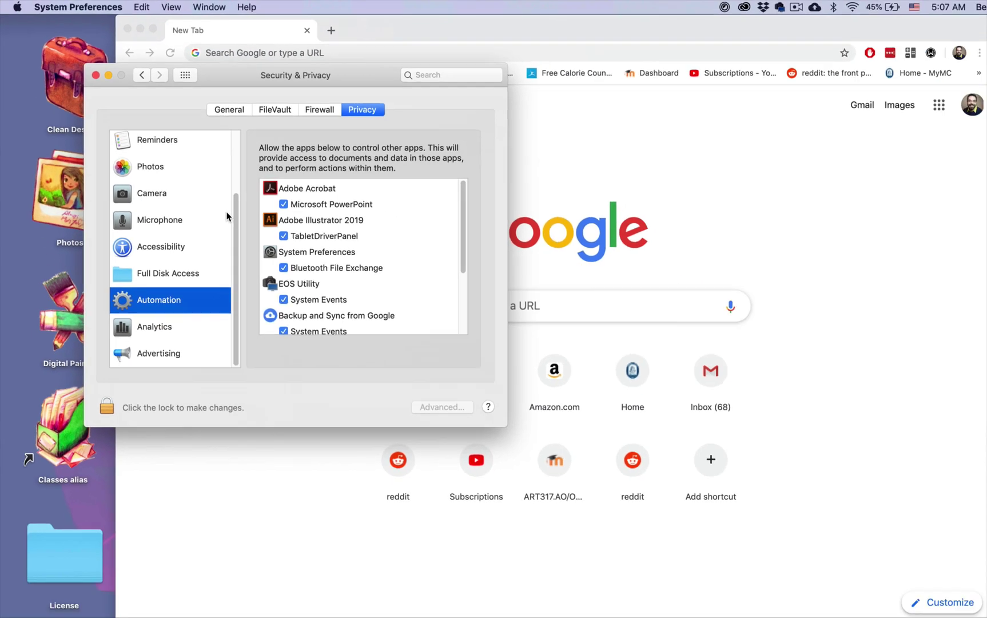
Step: Close System Preferences, relaunch Illustrator and allow it to control TabletDriver
left_click(94, 73)
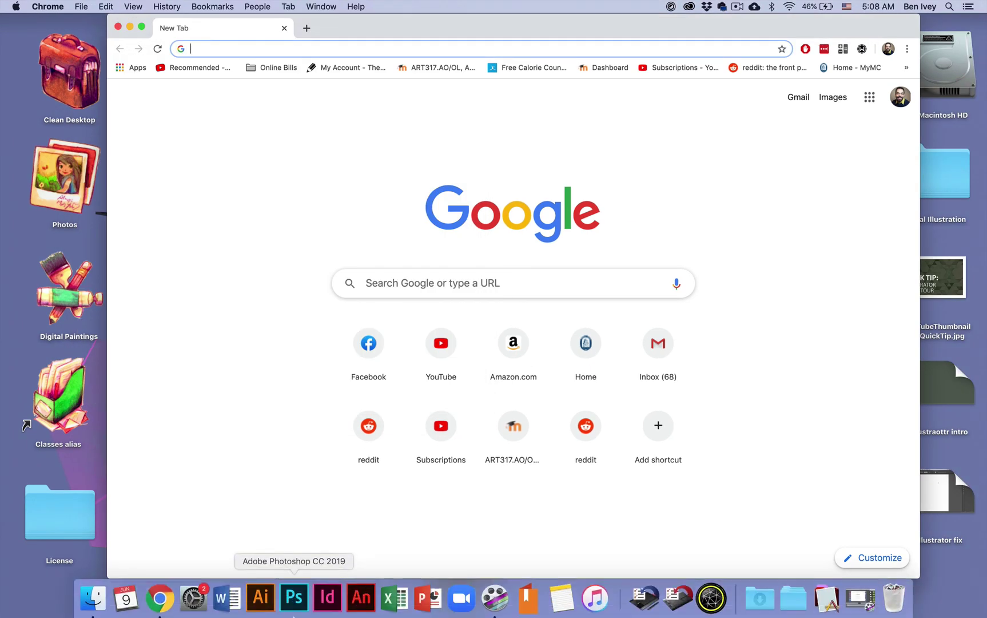
left_click(268, 608)
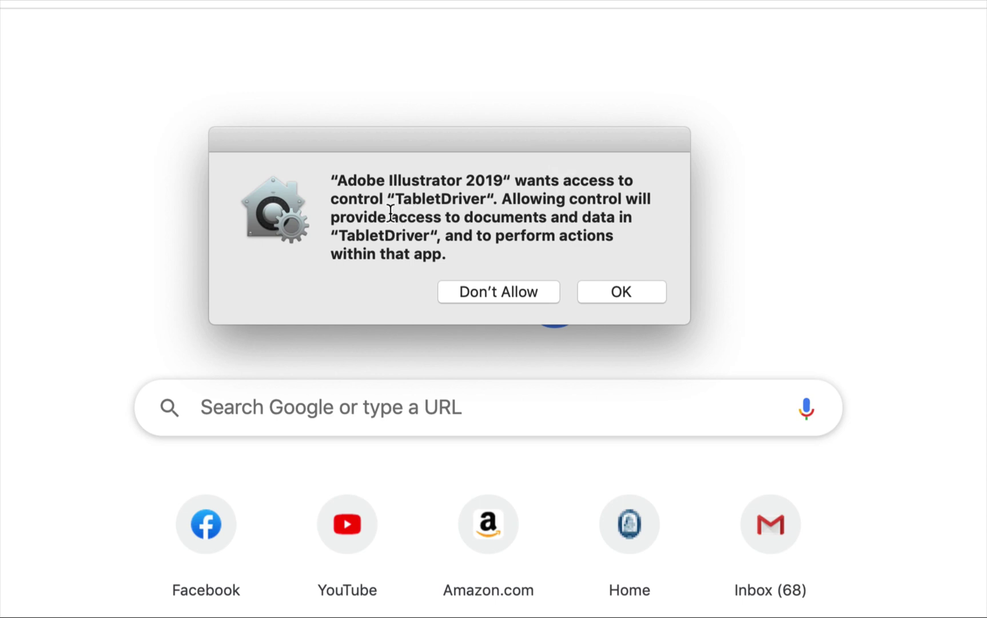
left_click(645, 294)
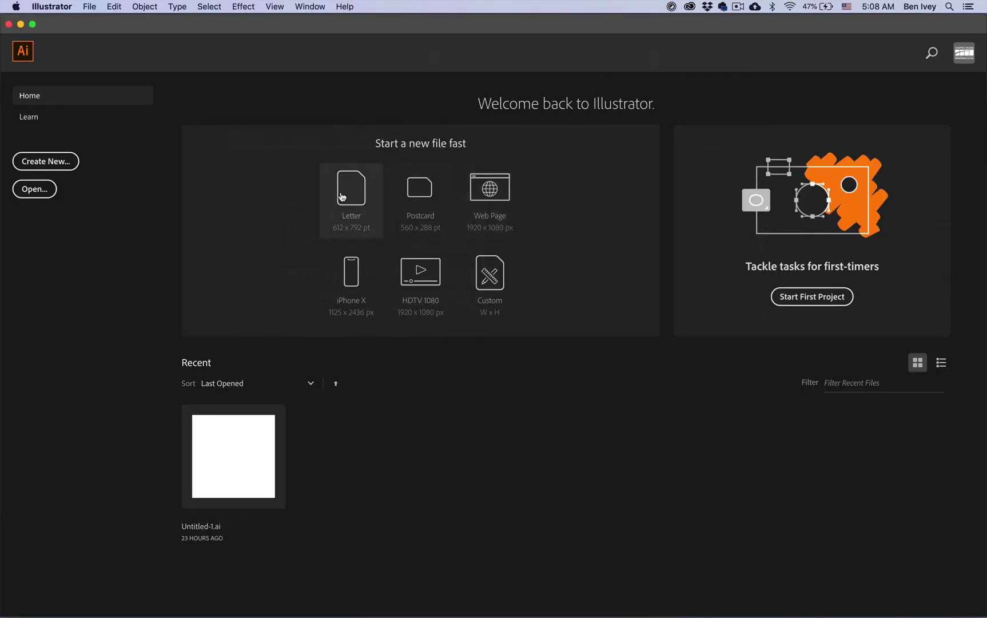
Step: Create a new Letter-size document and switch to the Blob Brush
left_click(342, 197)
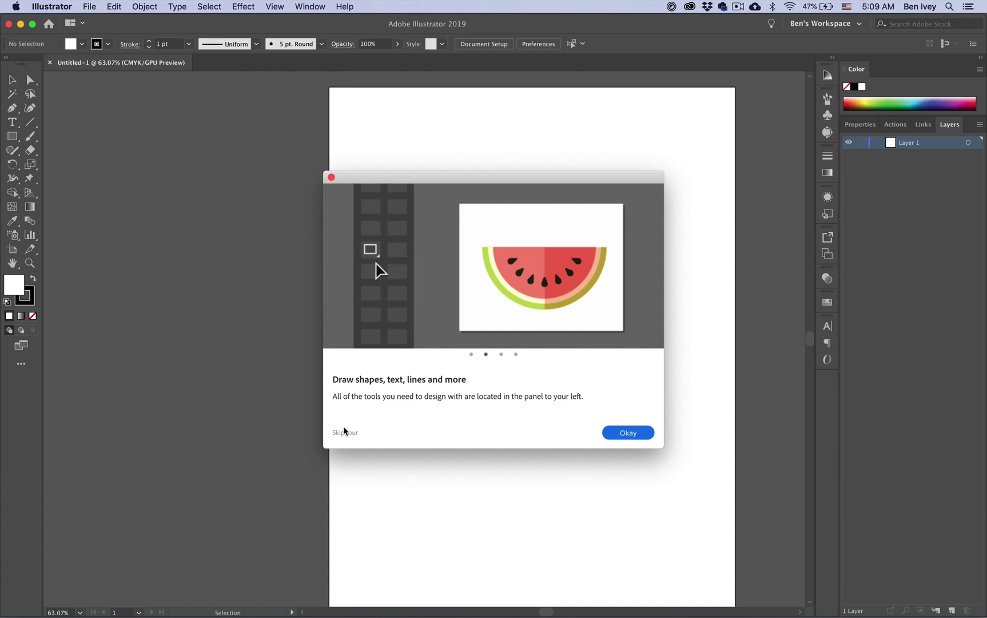
left_click(346, 432)
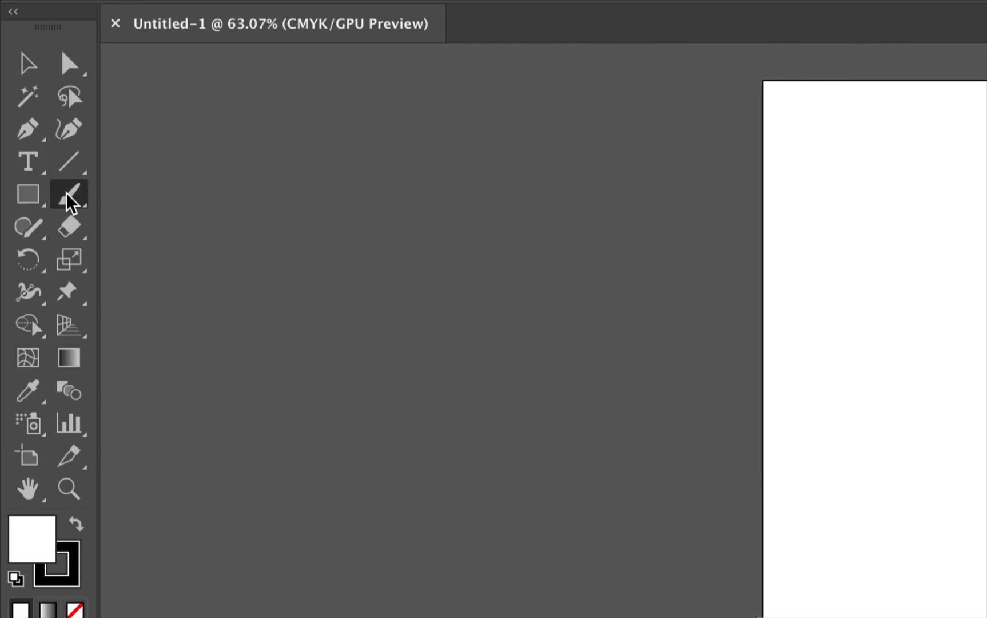
left_click(30, 135)
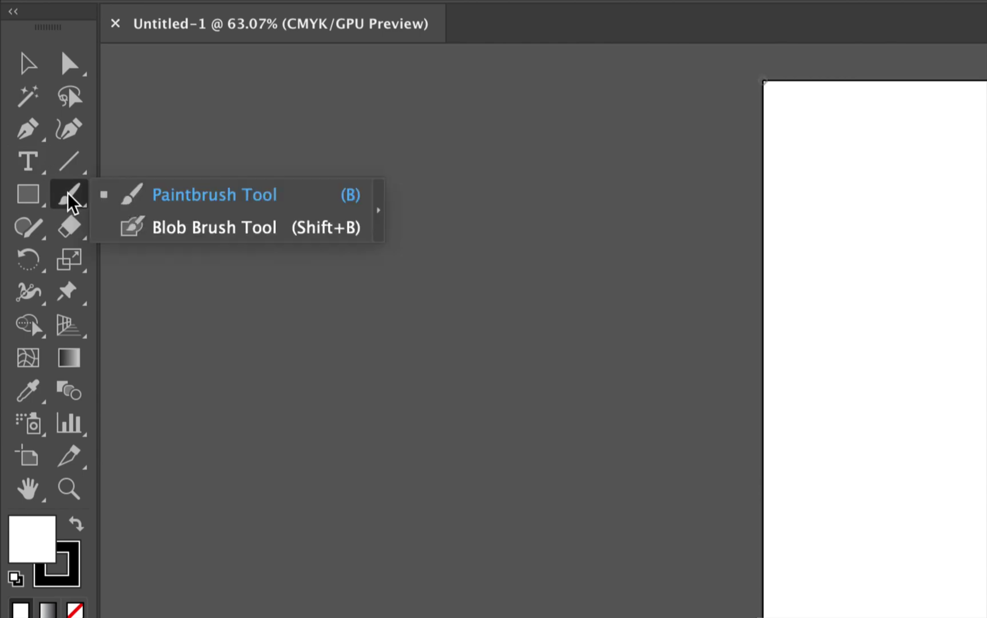
left_click(137, 226)
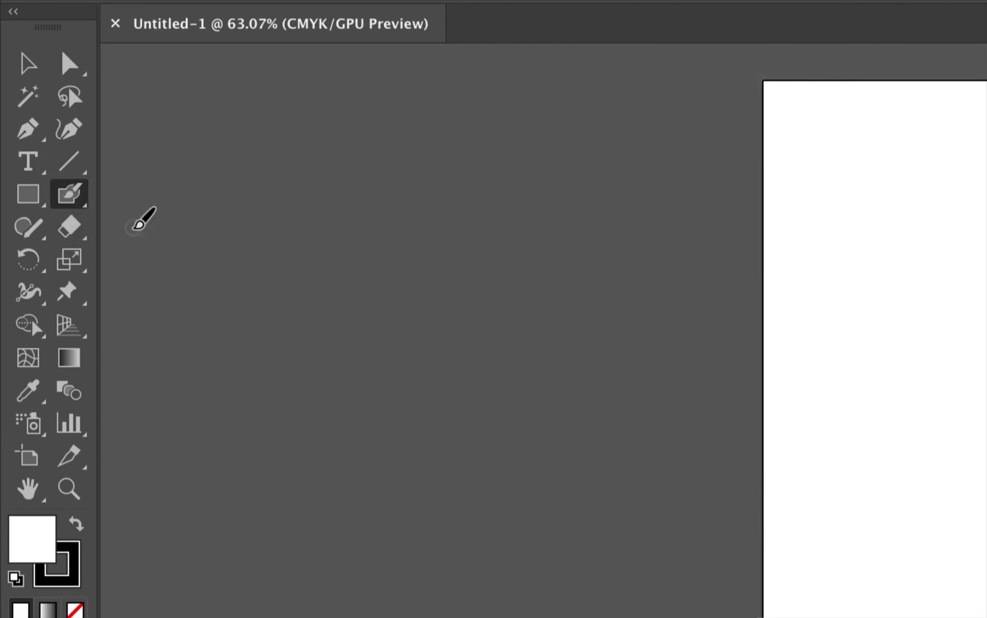
Step: Check the Blob Brush Size options, finding Pressure unavailable, and keep it Fixed at 10 pt
double_click(69, 197)
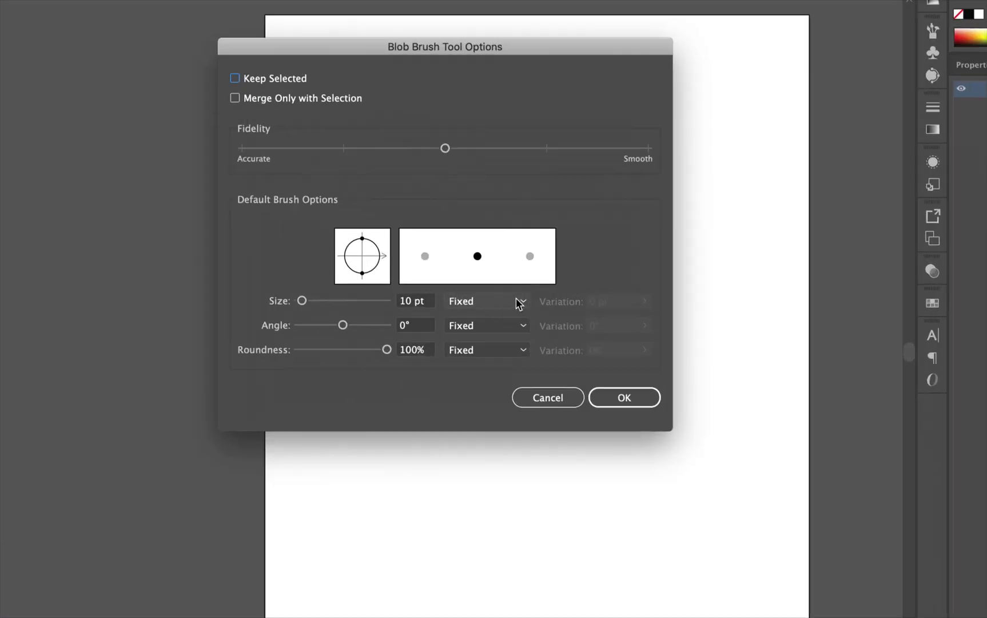
left_click(518, 301)
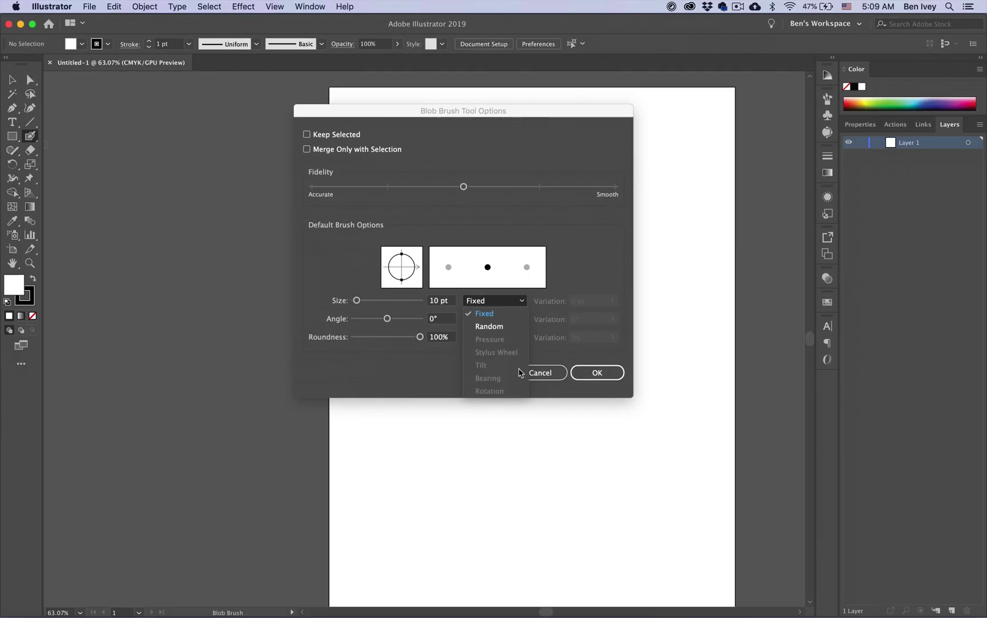
left_click(532, 460)
left_click(544, 373)
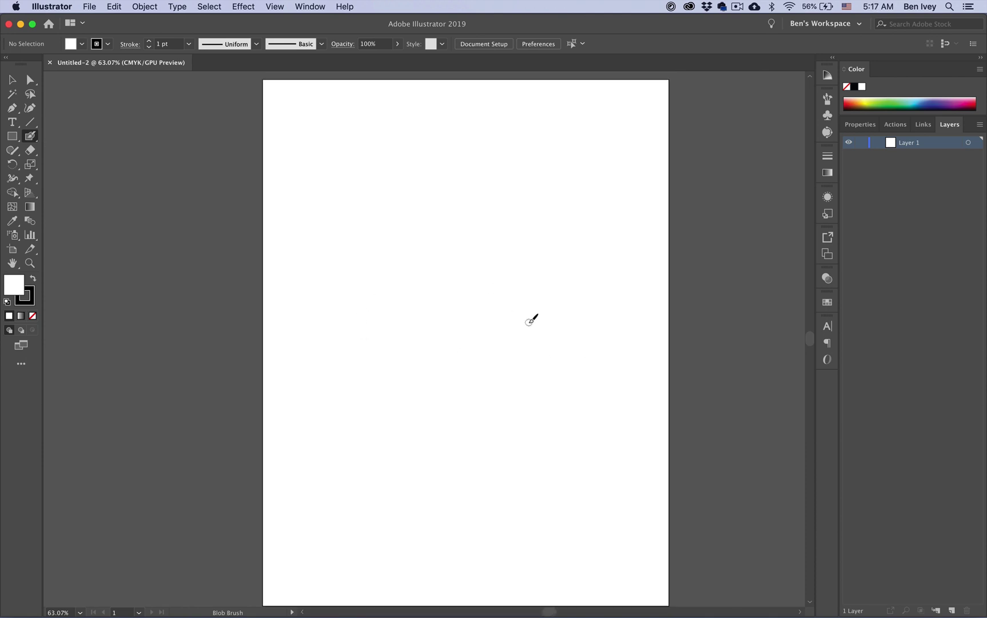
Step: Close Untitled-2 and scroll the Wacom drivers page in Chrome to Bamboo MTE-450 support
key("super+w")
key("super+Tab")
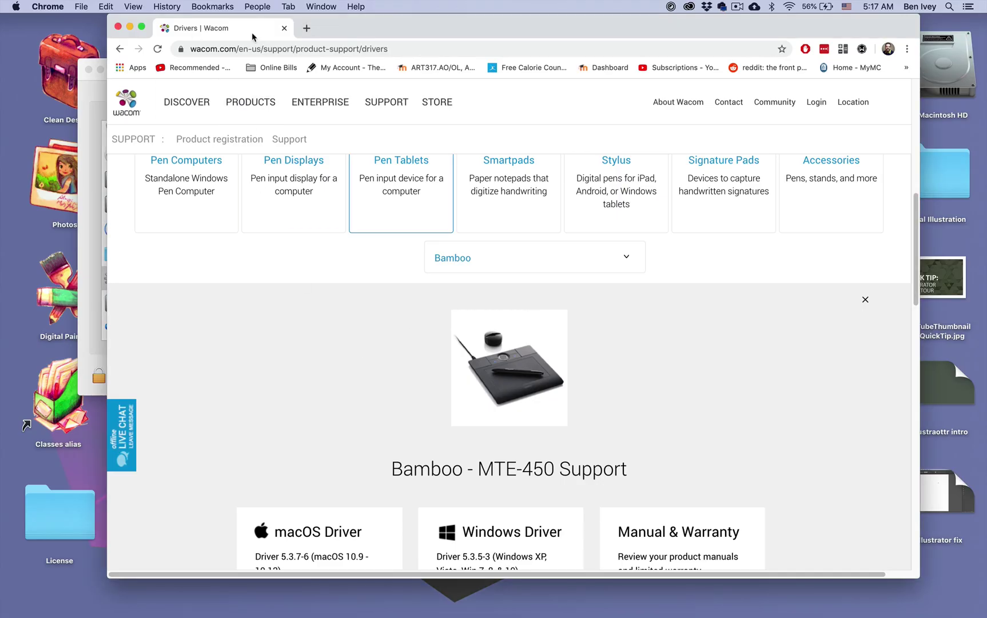
scroll(323, 240, "up", 8)
scroll(326, 292, "down", 5)
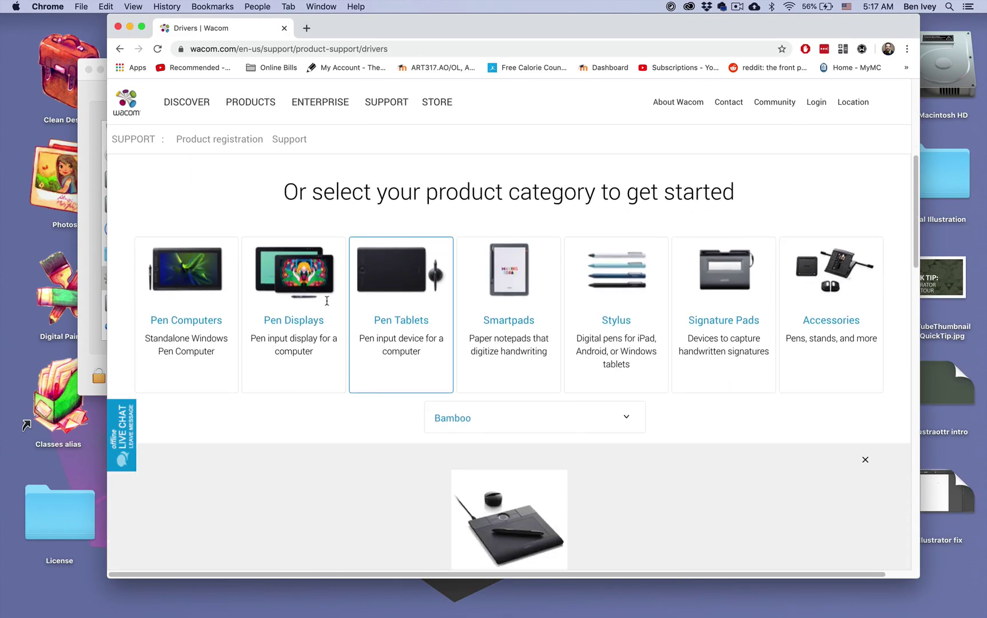
scroll(327, 301, "down", 5)
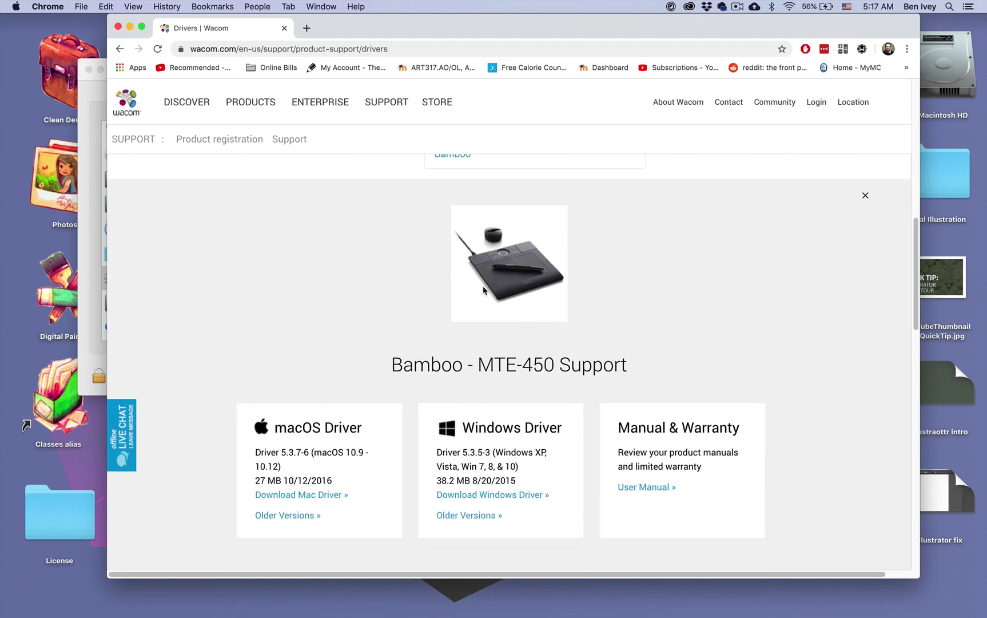
scroll(470, 332, "down", 1)
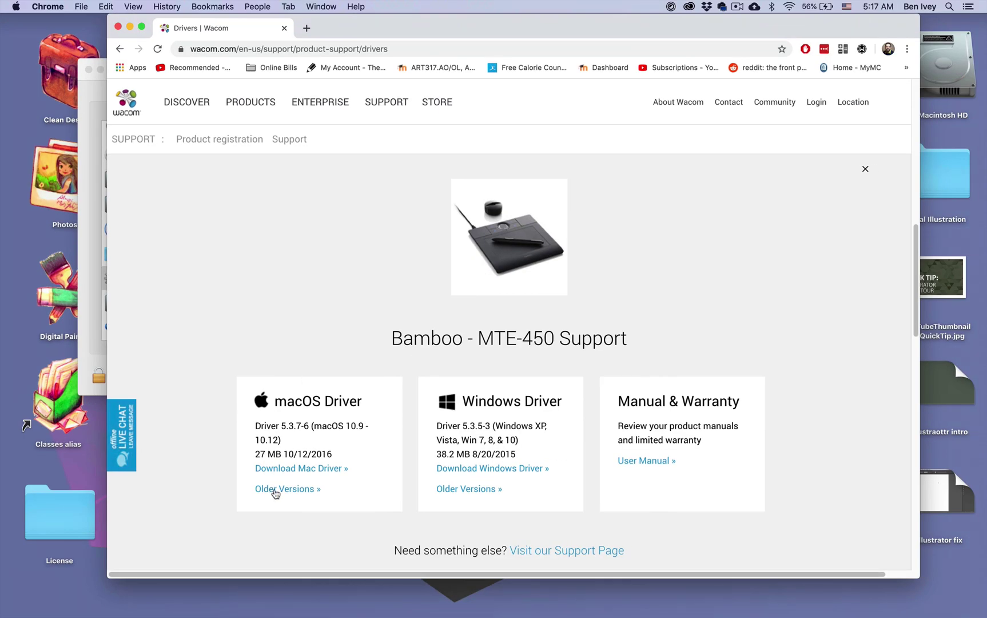
Step: Download the Bamboo MTE-450 macOS driver 5.3.7-6 and open its PenTablet disk image
left_click(284, 470)
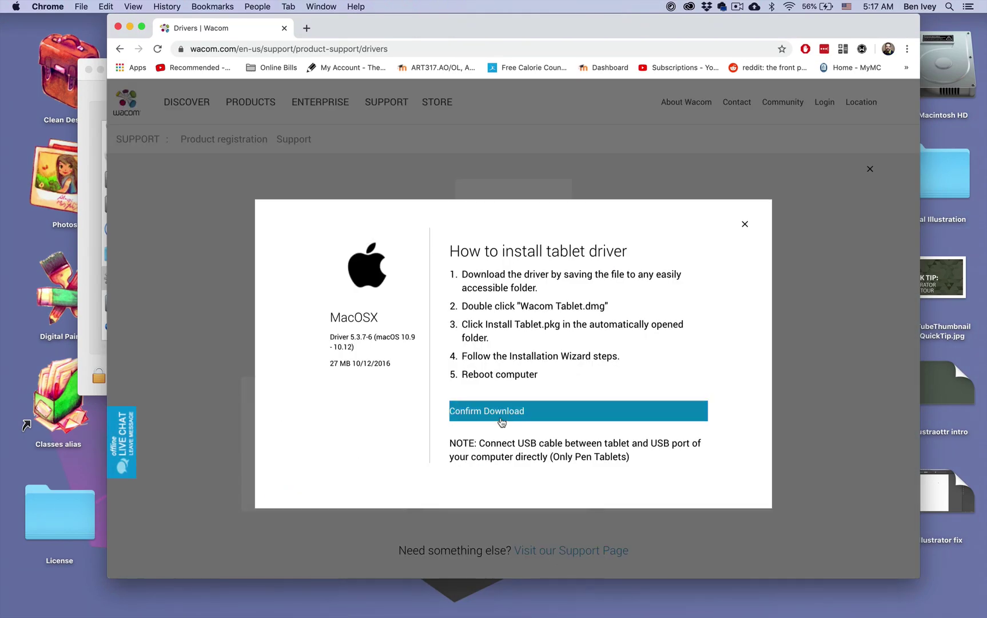
left_click(501, 417)
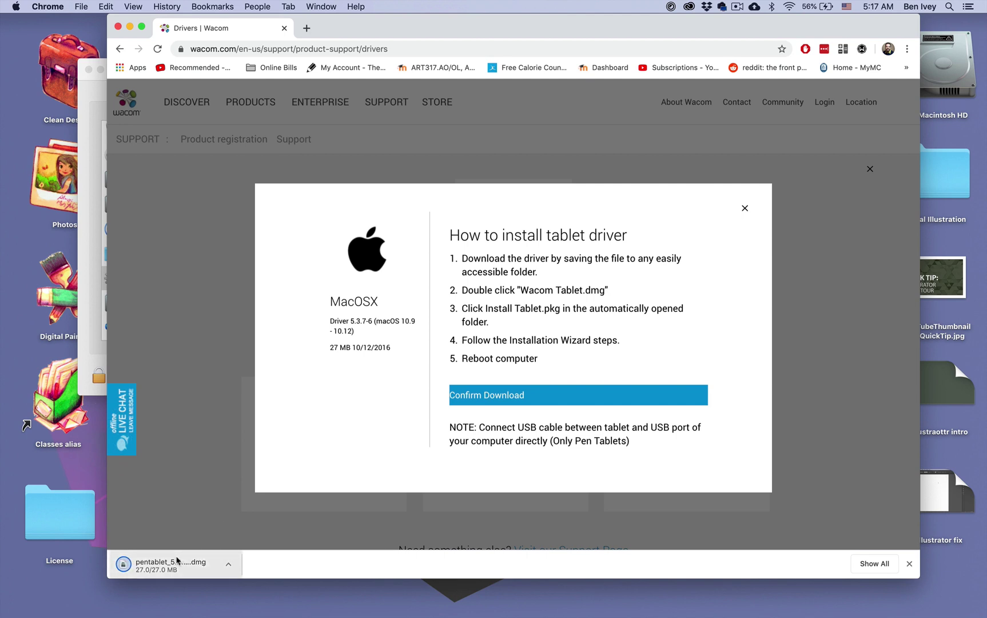
left_click(158, 563)
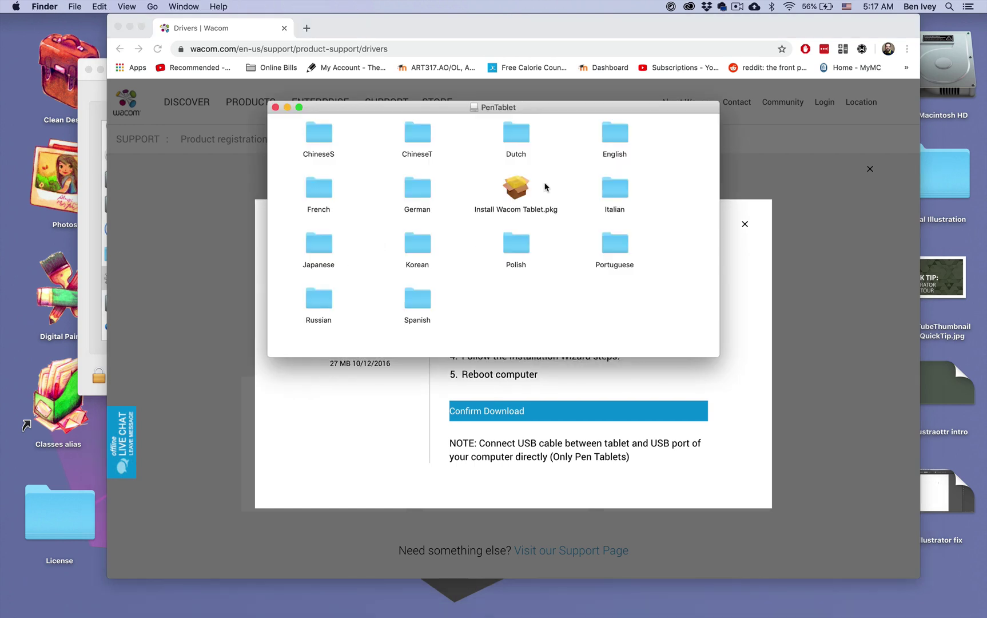
Step: Run and quit the Wacom installer, close the PenTablet folder, and relaunch Illustrator 2019
double_click(516, 189)
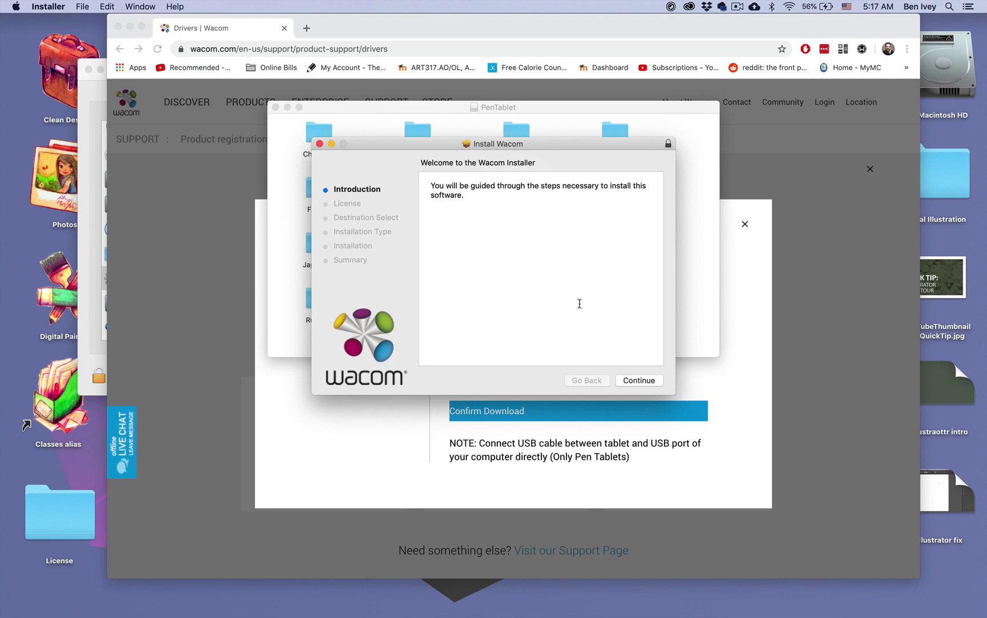
left_click(320, 144)
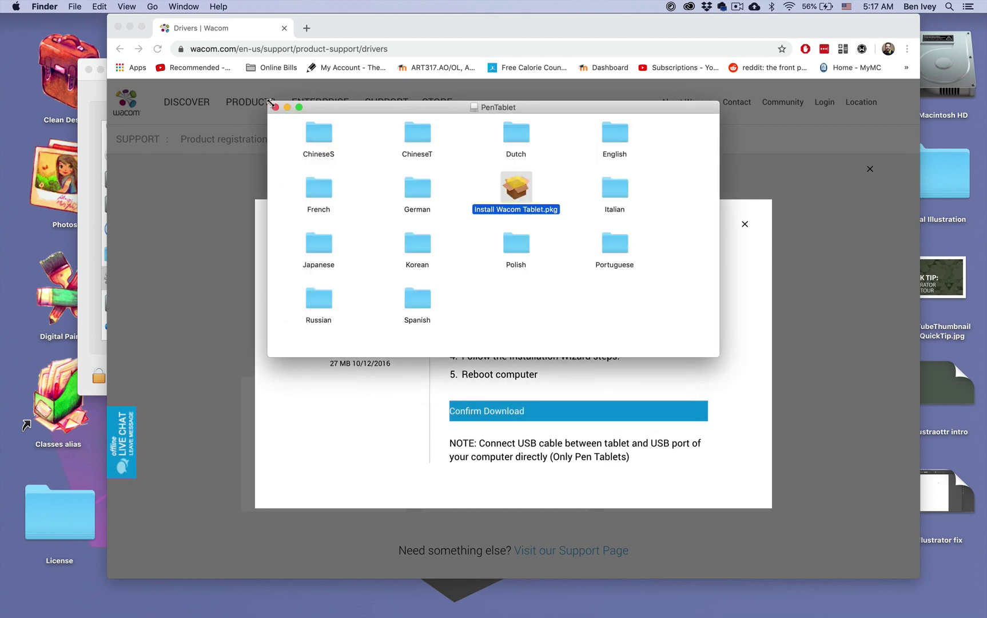
left_click(274, 107)
mouse_move(707, 608)
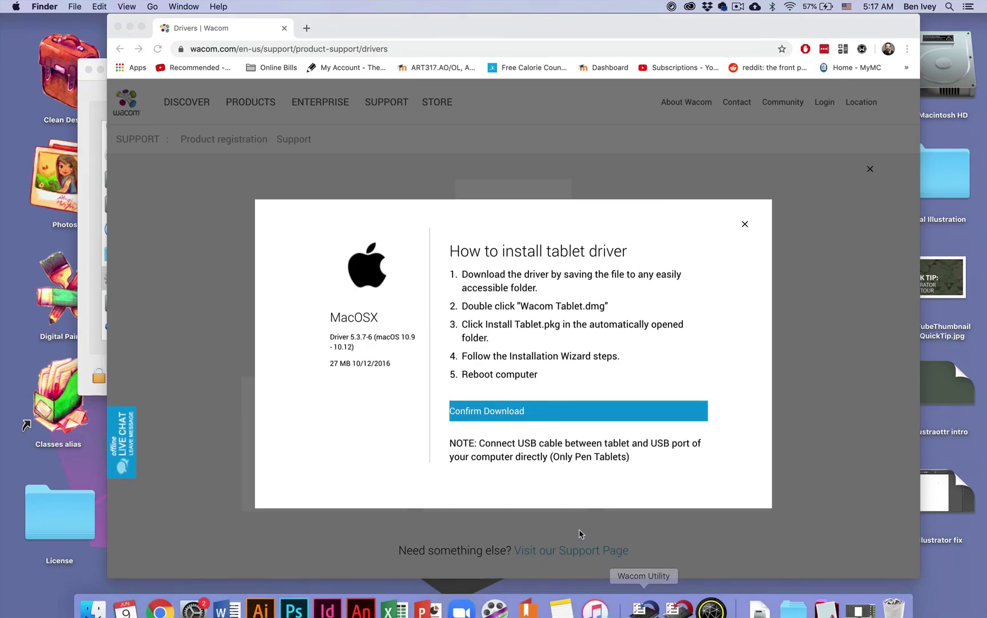
left_click(262, 601)
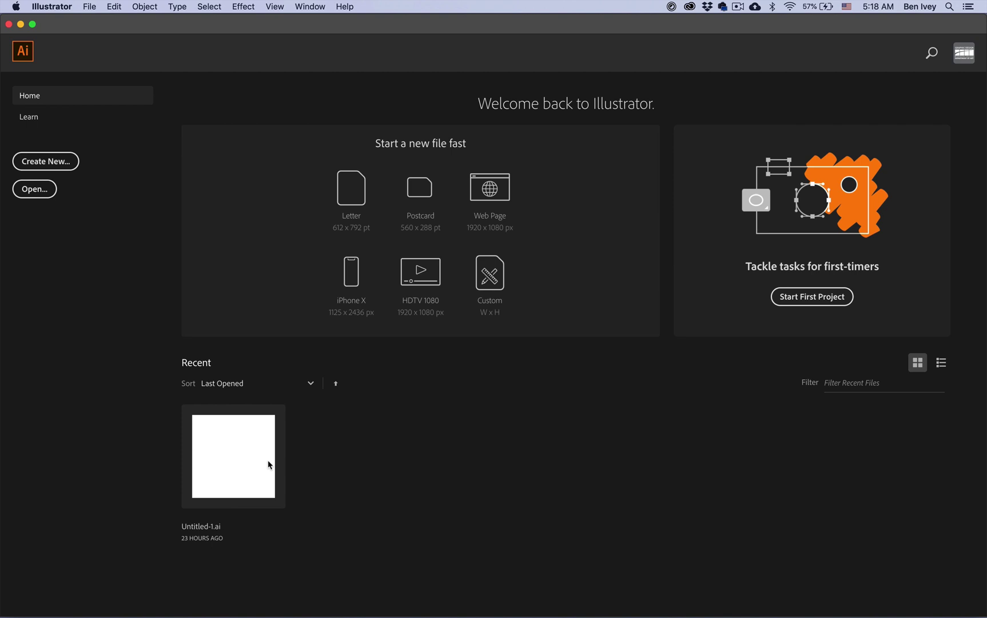
Step: Create a new blank document and open the Blob Brush Tool Options' Size dropdown, currently Fixed
key("super+n")
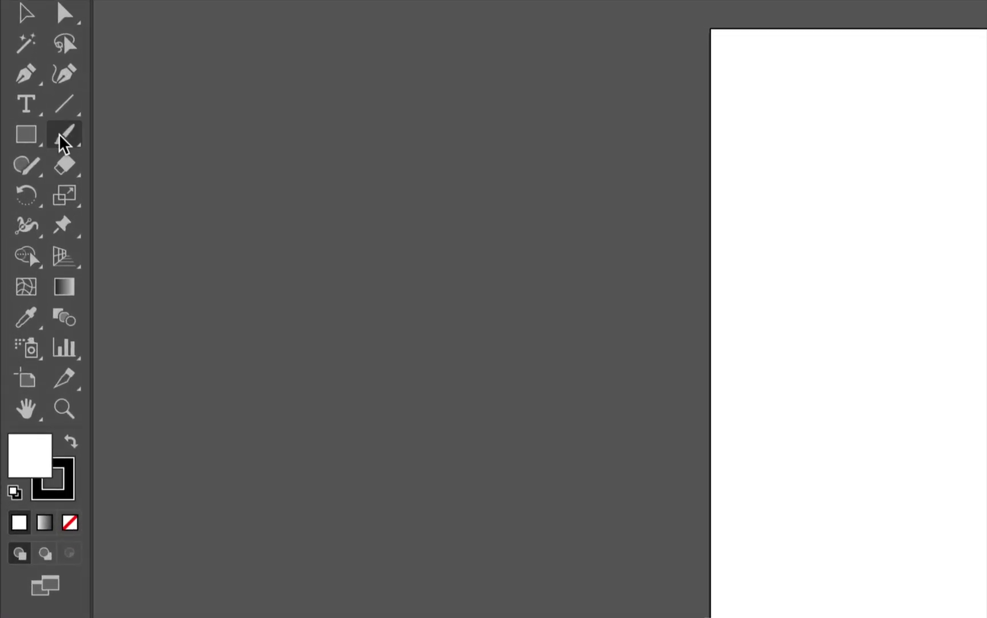
left_click_drag(63, 140, 126, 161)
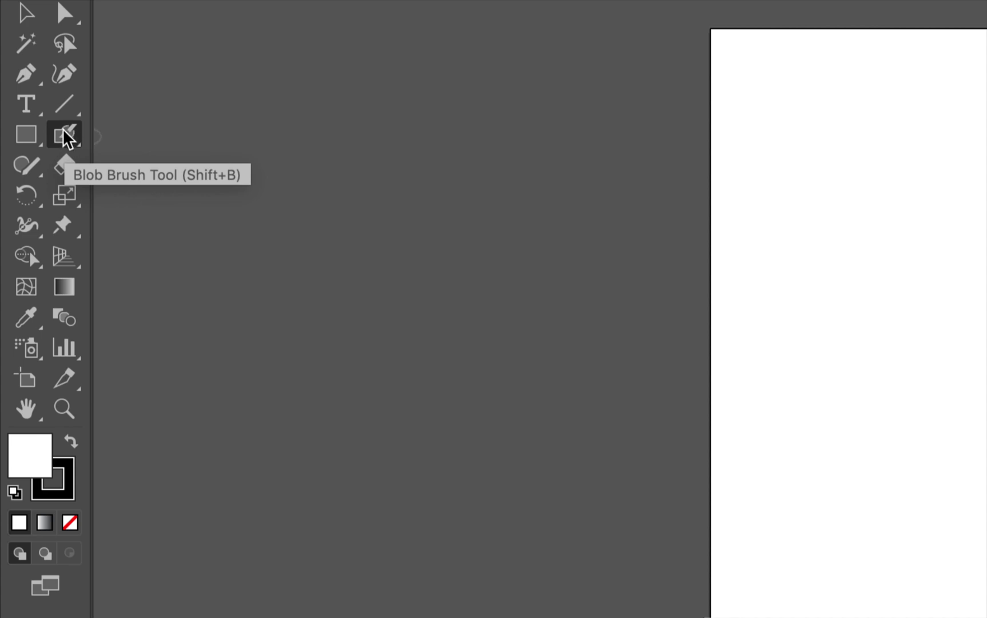
double_click(78, 138)
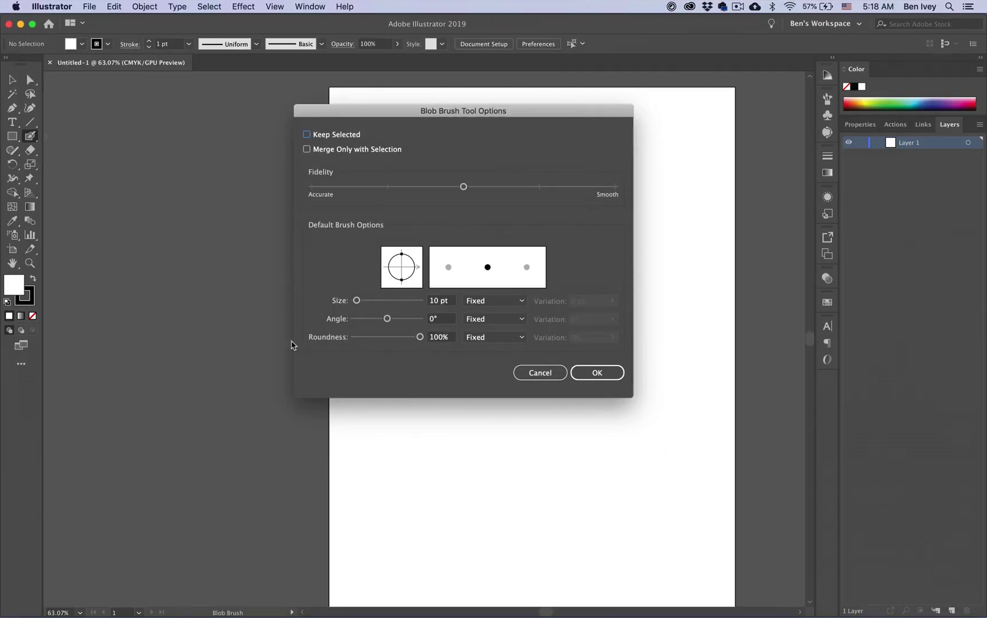
left_click(486, 300)
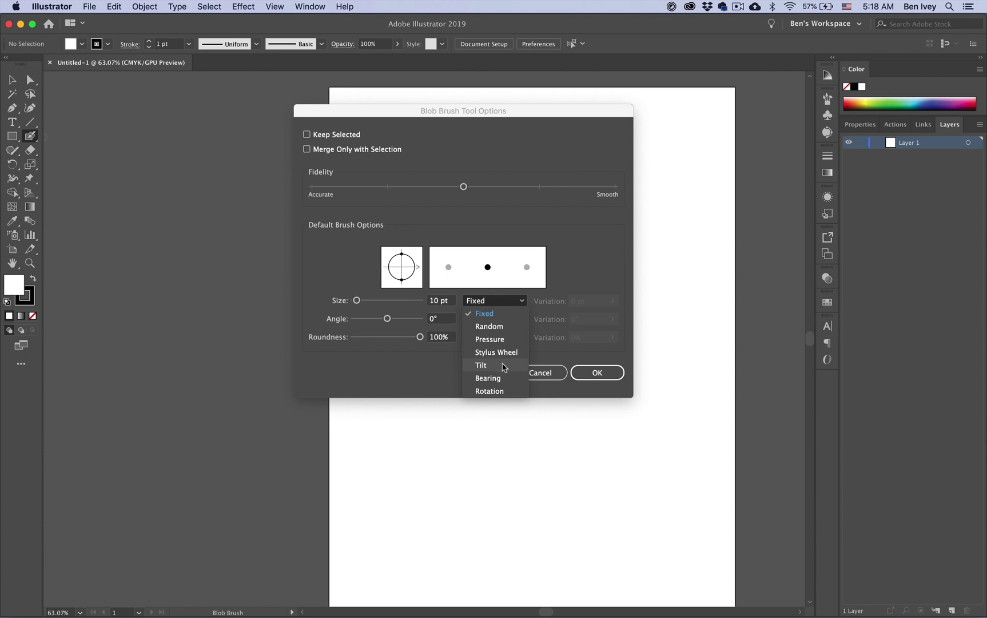
Step: Set the Blob Brush size to Pressure at 25 pt with a 25 pt variation
left_click(513, 340)
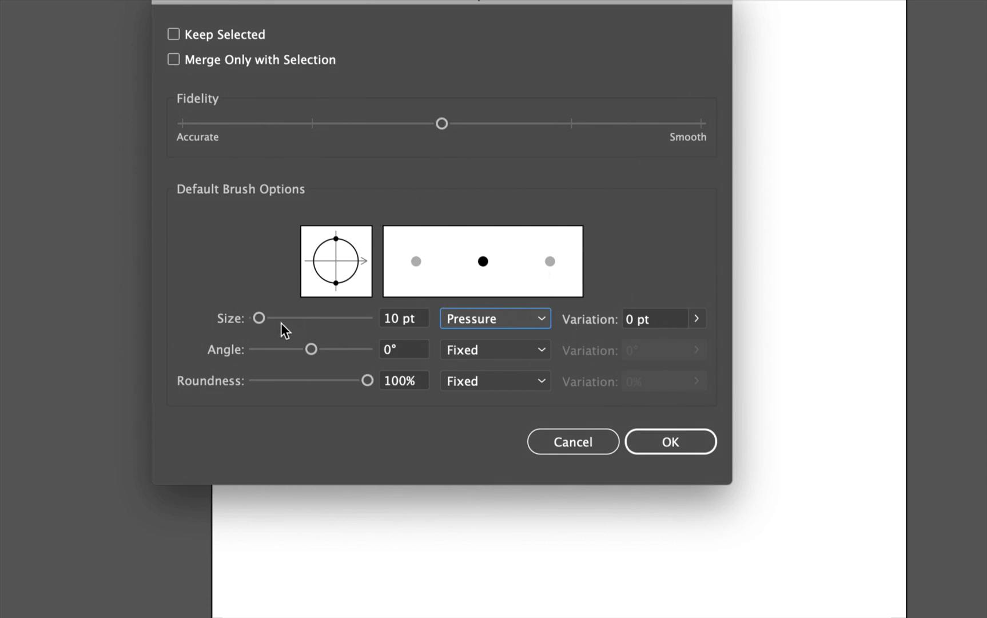
left_click_drag(264, 322, 273, 320)
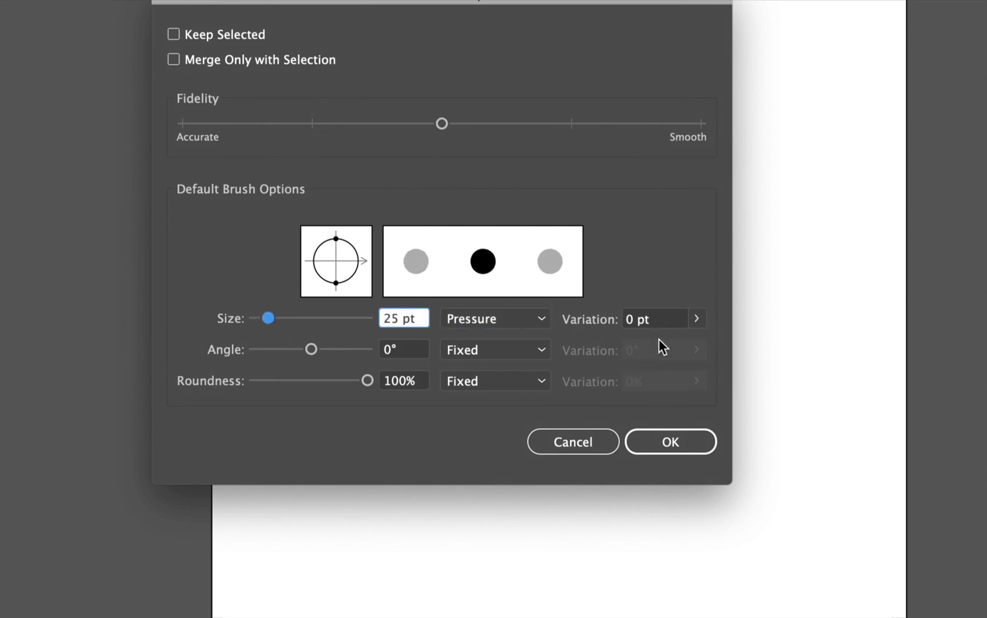
left_click(697, 319)
left_click_drag(626, 341, 710, 354)
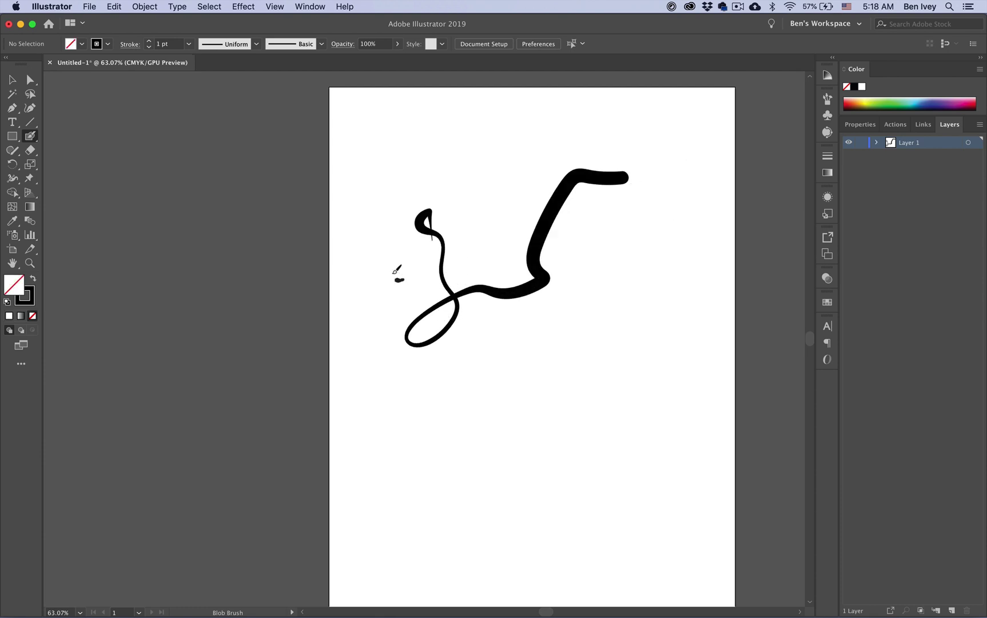
Step: Paint an upper-left curve, a thick wave, a thin zigzag and a long lower tapering curve
mouse_move(404, 280)
left_mouse_down()
mouse_move(426, 182)
mouse_move(478, 183)
mouse_move(491, 286)
left_mouse_up()
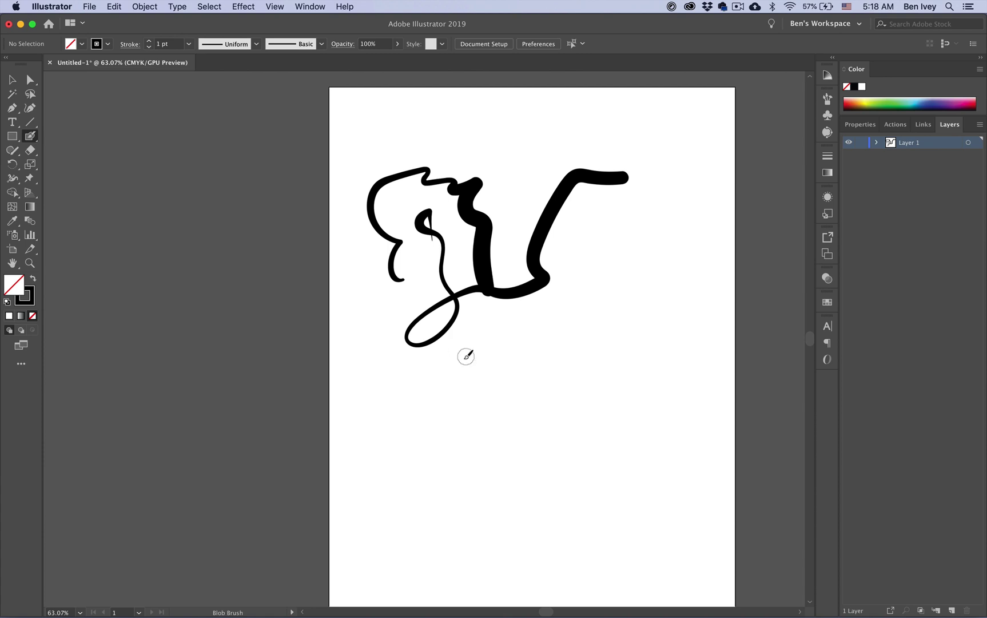
mouse_move(372, 362)
left_mouse_down()
mouse_move(437, 405)
mouse_move(560, 402)
left_mouse_up()
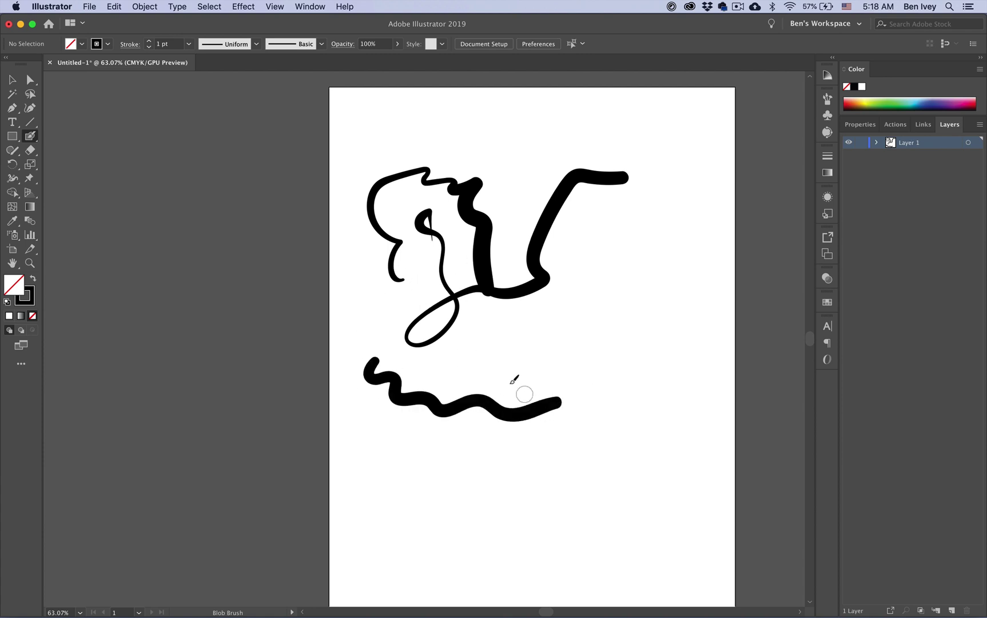
mouse_move(484, 360)
left_mouse_down()
mouse_move(551, 354)
mouse_move(564, 311)
mouse_move(601, 307)
mouse_move(635, 278)
left_mouse_up()
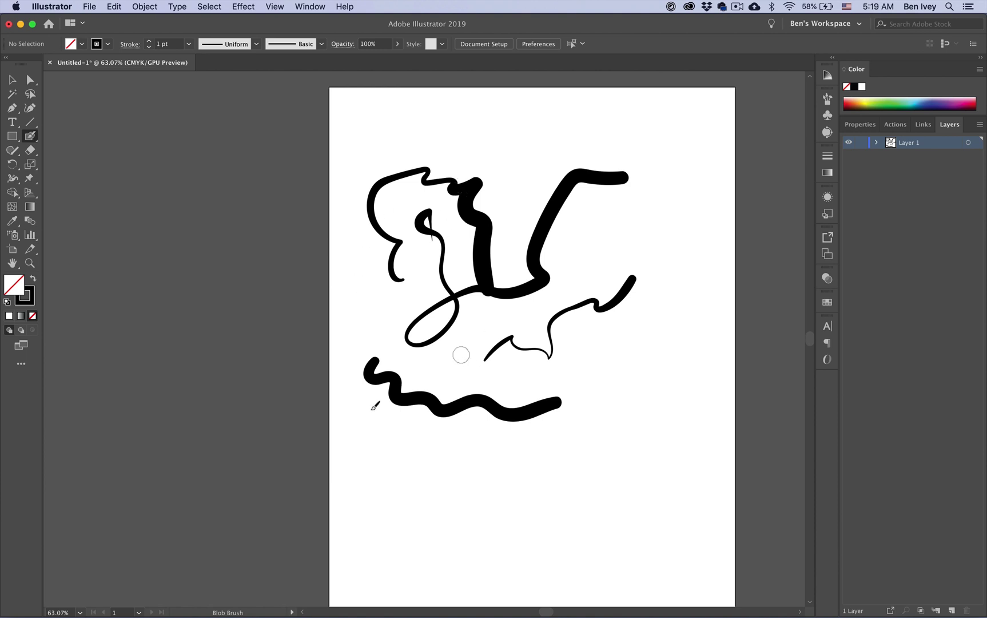
mouse_move(371, 439)
left_mouse_down()
mouse_move(644, 448)
mouse_move(690, 393)
left_mouse_up()
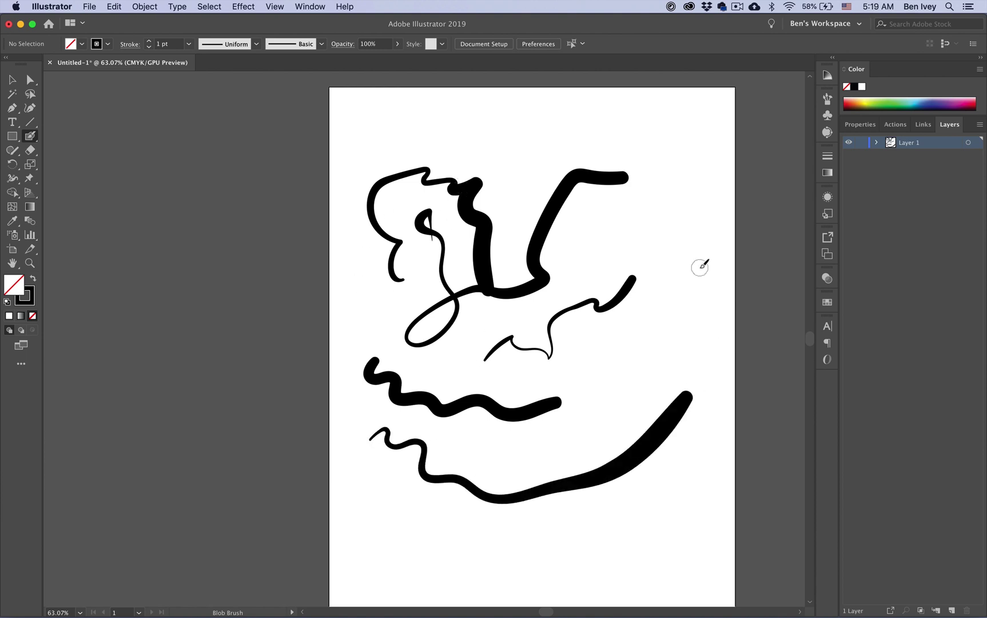